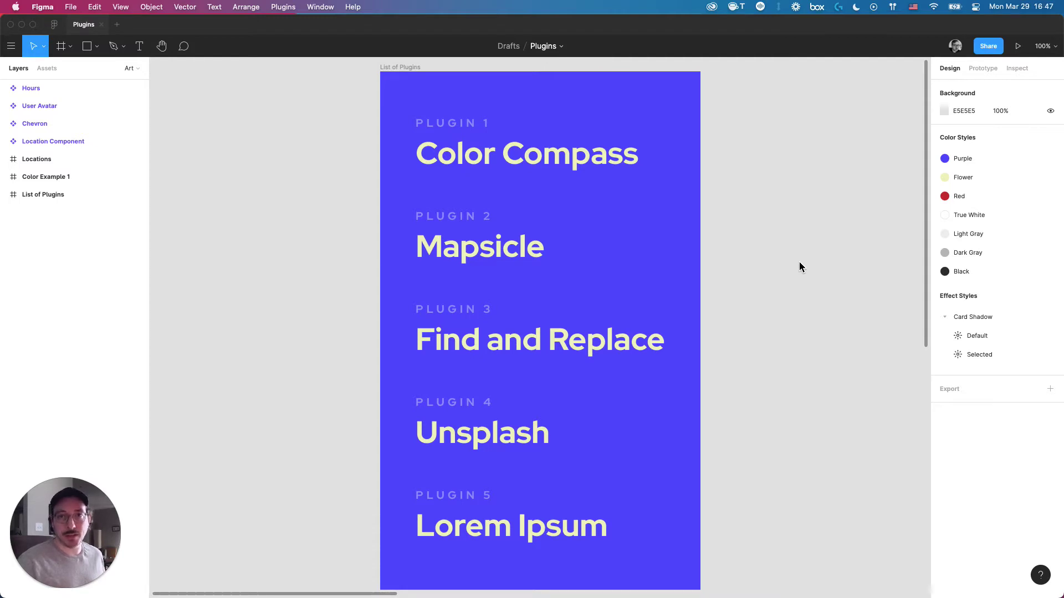
Step: Pan over to the Color Example 1 palette frame and marquee-zoom so it fills the canvas
{"action": "left_click", "coordinate": [755, 186]}
{"action": "left_click_drag", "start_coordinate": [753, 226], "coordinate": [743, 223]}
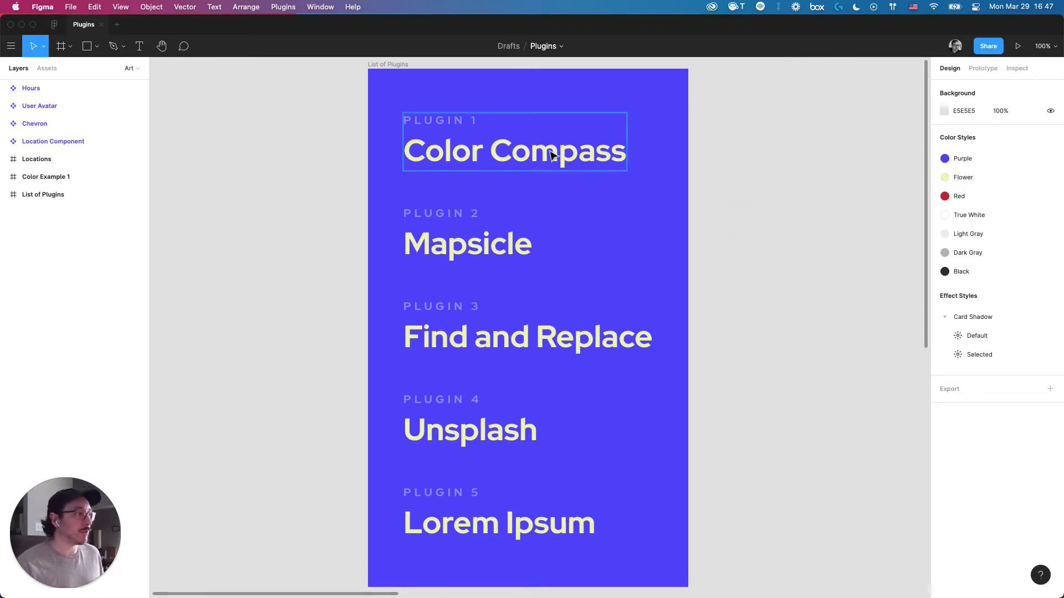
{"action": "left_click_drag", "start_coordinate": [790, 174], "coordinate": [507, 254]}
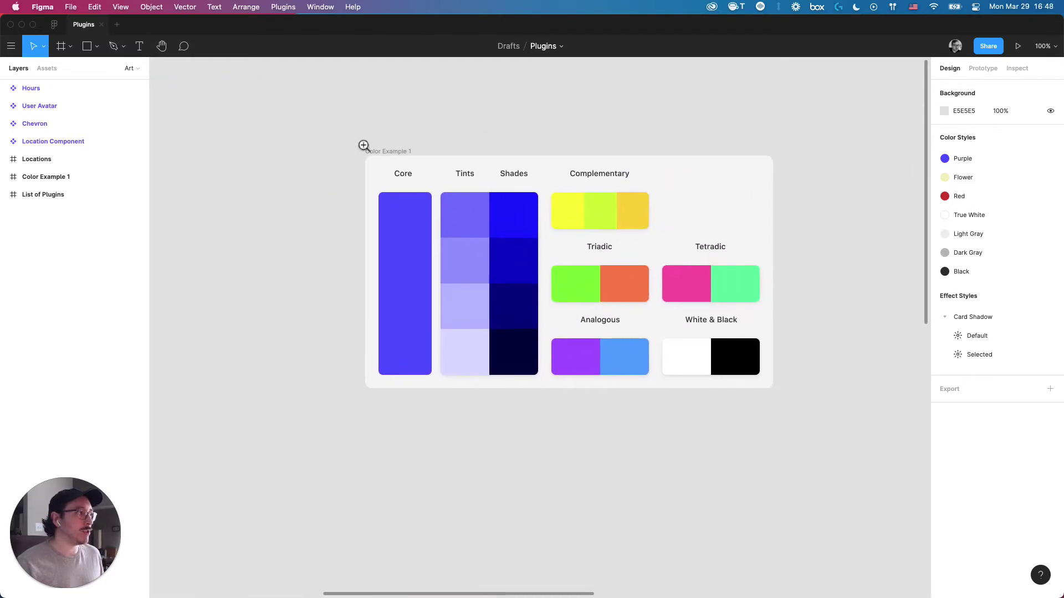
{"action": "left_click_drag", "start_coordinate": [340, 120], "coordinate": [816, 440]}
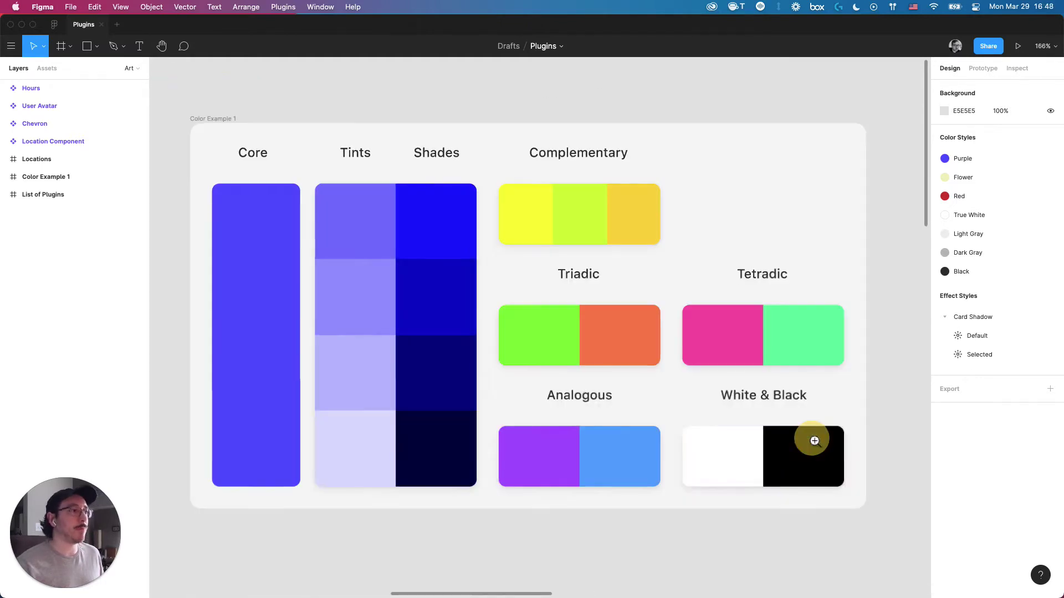
Step: Duplicate the Color Example 1 frame to create a Color Example 2 copy
{"action": "left_click", "coordinate": [412, 72]}
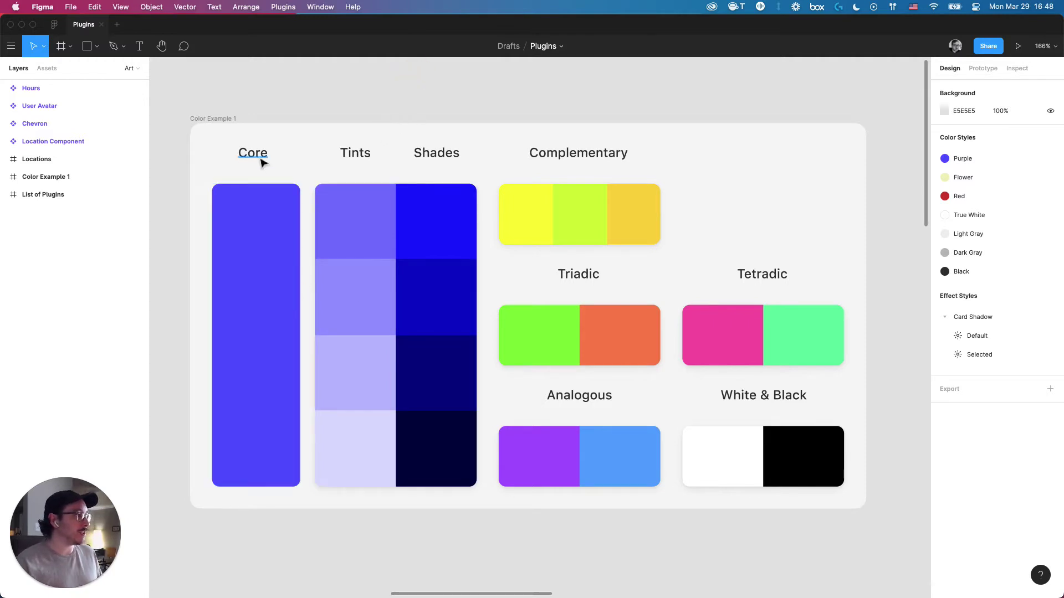
{"action": "left_click", "coordinate": [231, 122]}
{"action": "scroll", "coordinate": [380, 85], "scroll_direction": "left", "scroll_amount": 3}
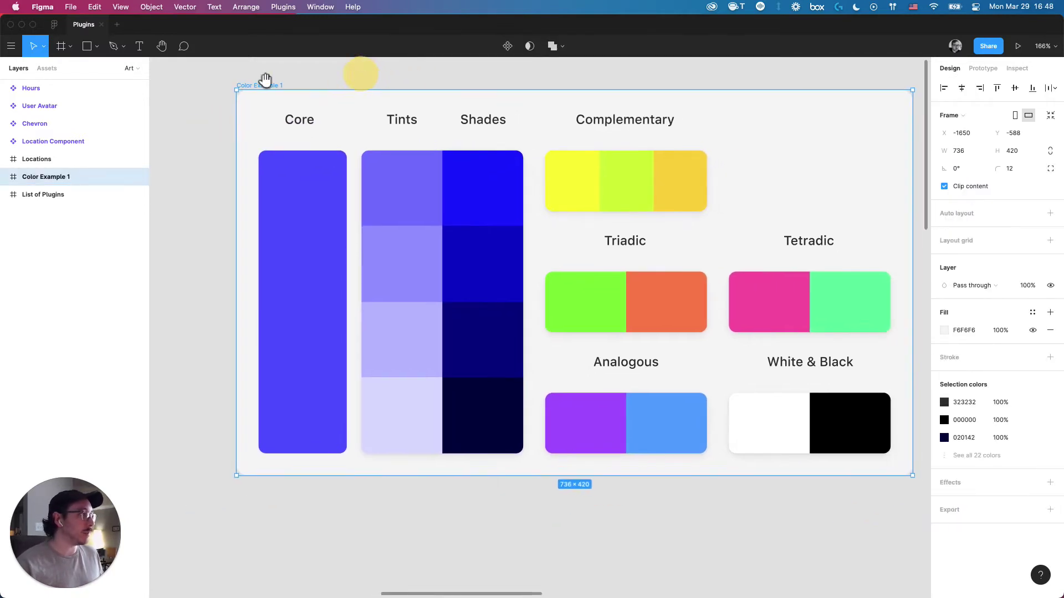
{"action": "left_click_drag", "start_coordinate": [260, 83], "coordinate": [328, 520]}
{"action": "scroll", "coordinate": [361, 259], "scroll_direction": "down", "scroll_amount": 5}
{"action": "left_click_drag", "start_coordinate": [387, 280], "coordinate": [382, 105]}
{"action": "left_click", "coordinate": [385, 103]}
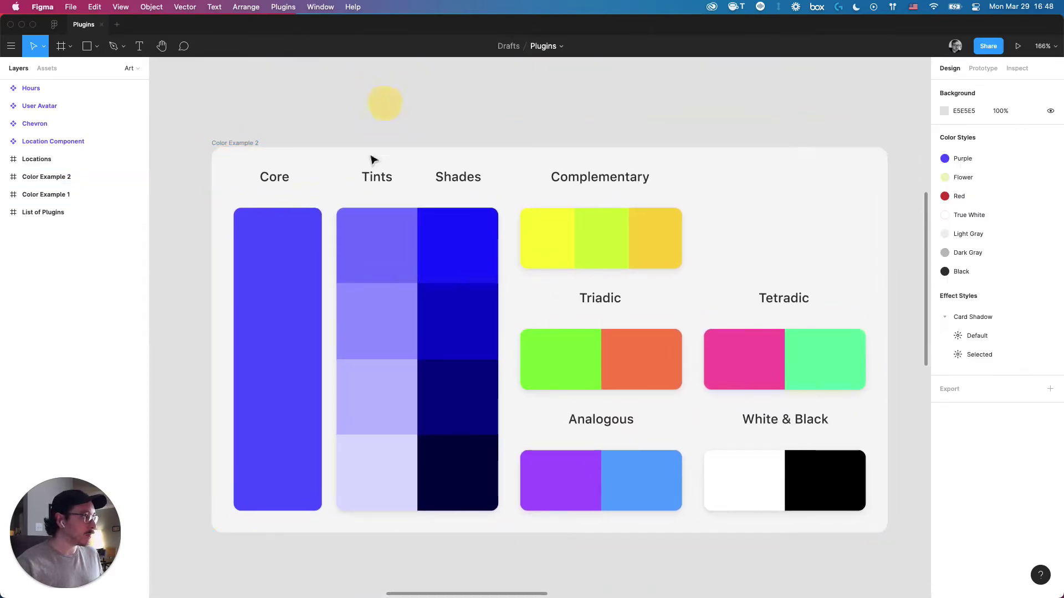
Step: Change the copy's Core bar fill to red DB4747
{"action": "left_click", "coordinate": [248, 305]}
{"action": "scroll", "coordinate": [406, 231], "scroll_direction": "left", "scroll_amount": 3}
{"action": "left_click", "coordinate": [968, 410]}
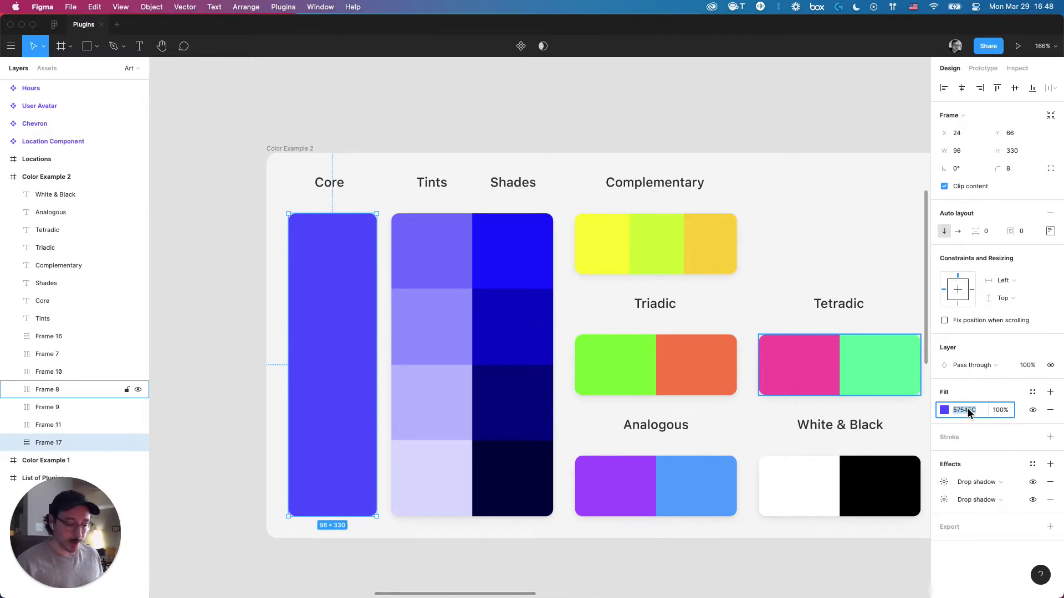
{"action": "type", "text": "db4"}
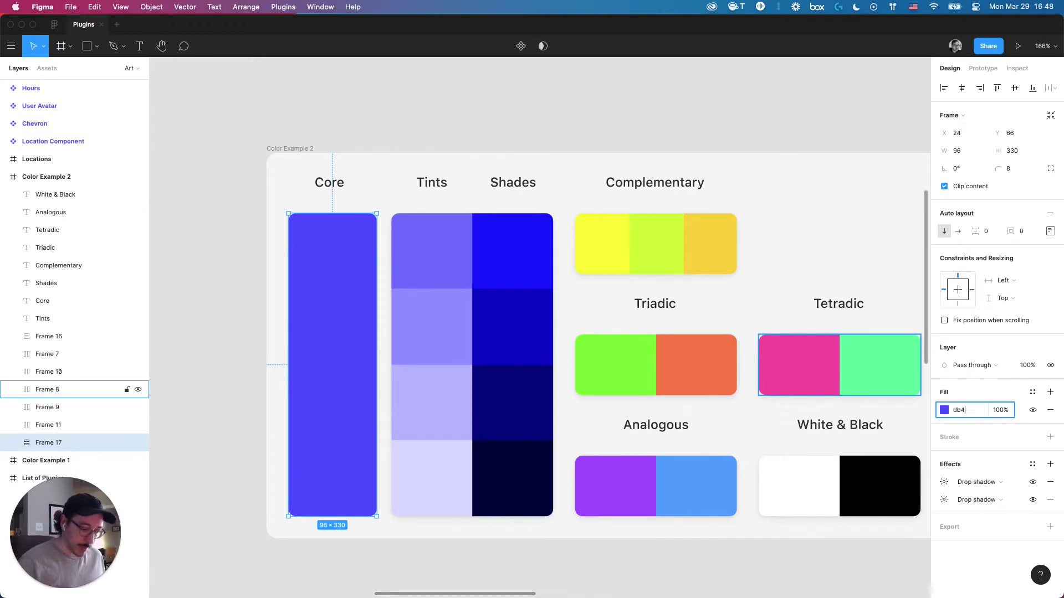
{"action": "type", "text": "747"}
{"action": "key", "text": "Return"}
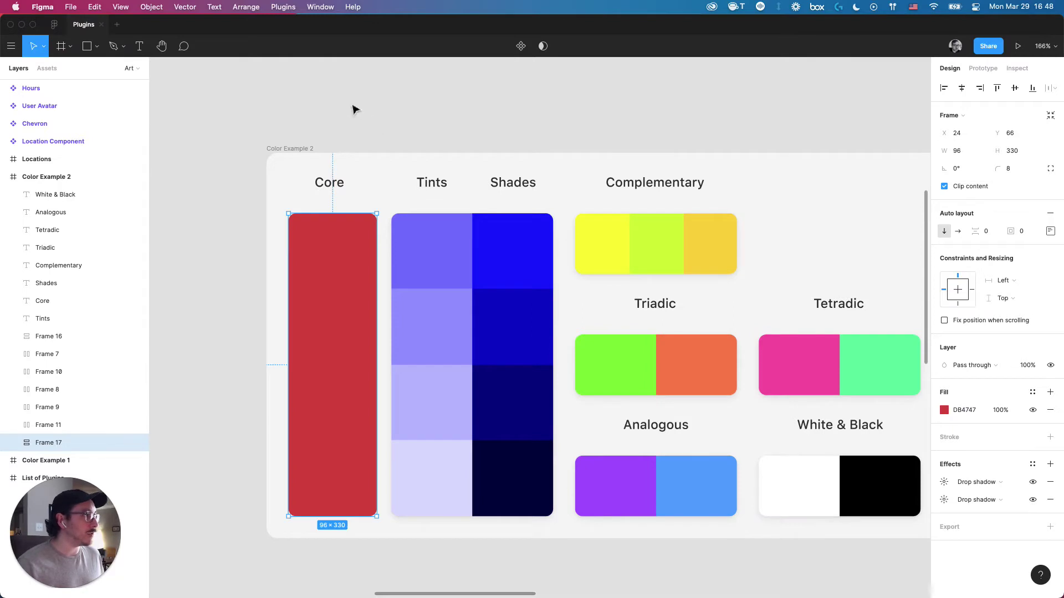
{"action": "left_click", "coordinate": [288, 8]}
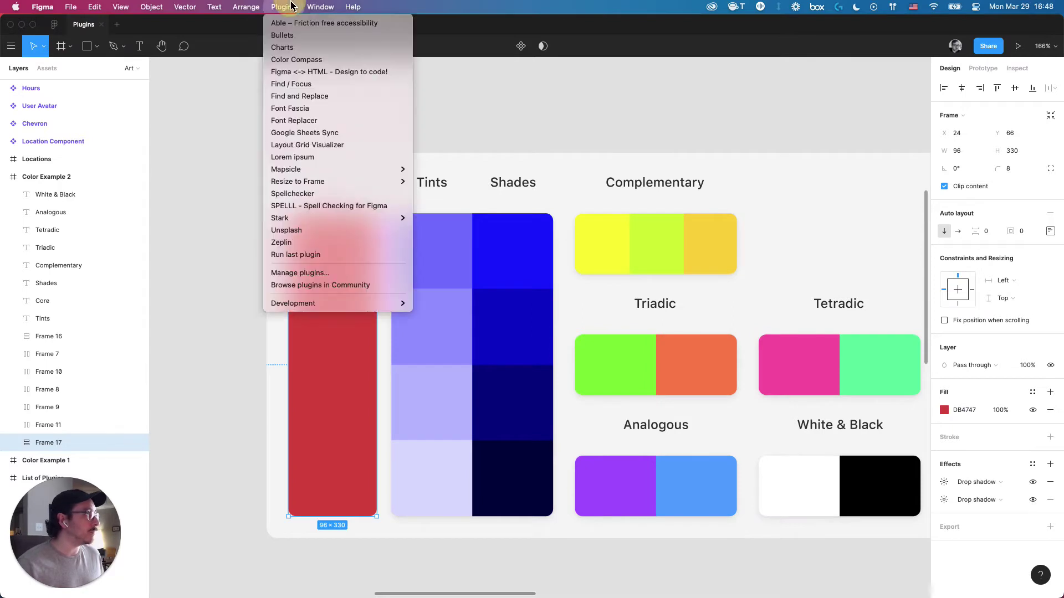
Step: Launch Color Compass and regenerate its palette with 5 steps instead of 8
{"action": "left_click", "coordinate": [352, 60]}
{"action": "left_click_drag", "start_coordinate": [813, 226], "coordinate": [810, 241]}
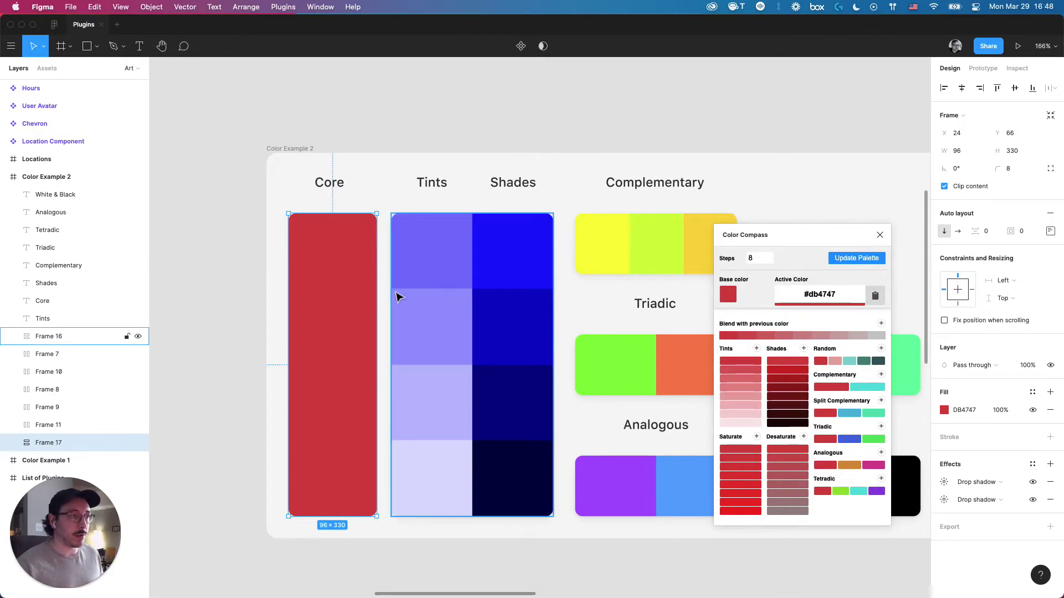
{"action": "left_click", "coordinate": [764, 259]}
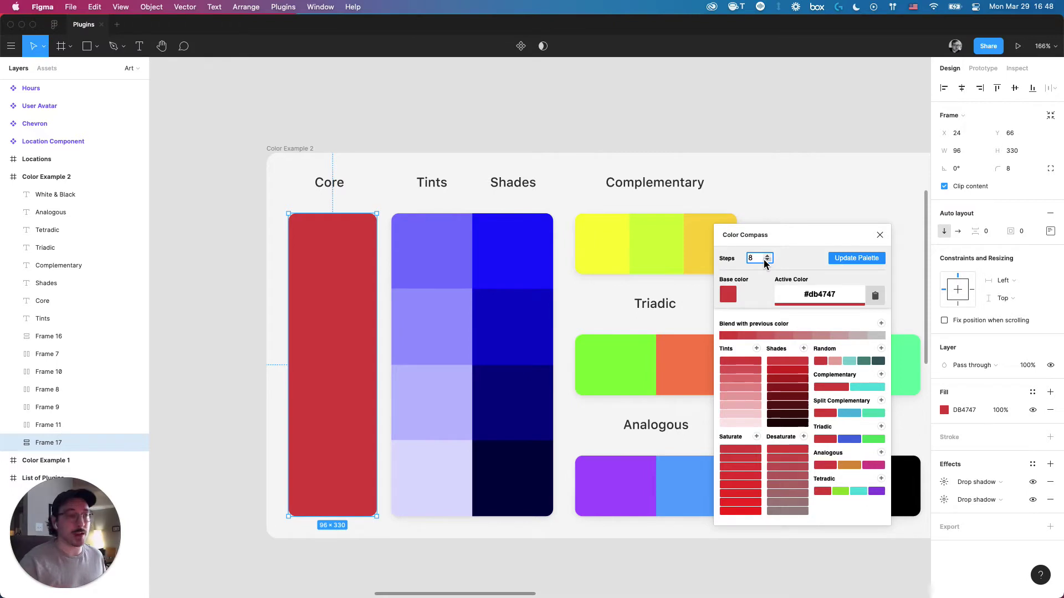
{"action": "left_click", "coordinate": [750, 260]}
{"action": "type", "text": "5"}
{"action": "key", "text": "Return"}
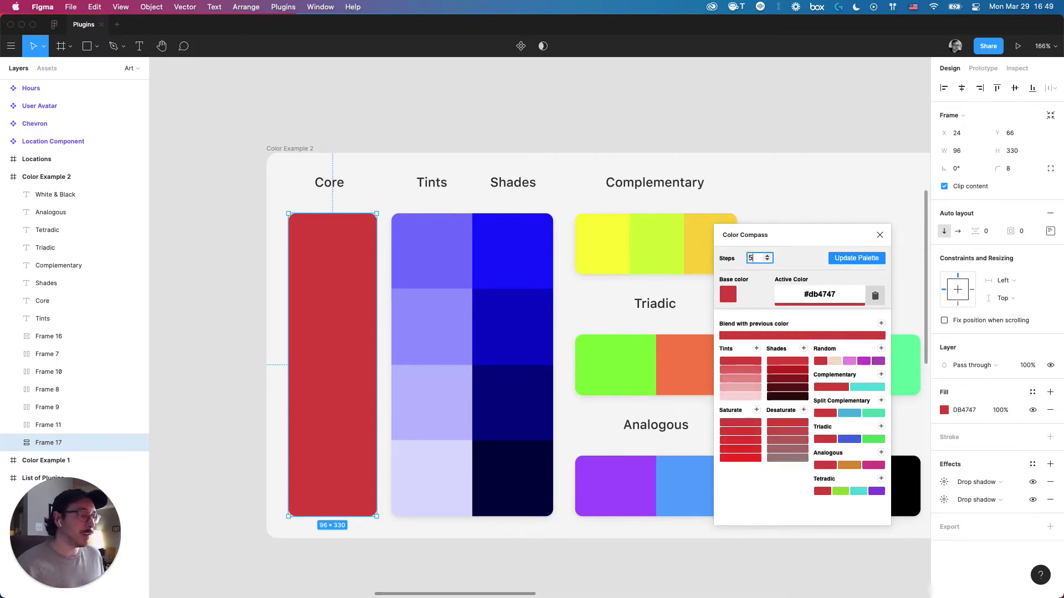
Step: Color the Tints cells from strongest red down to palest pink using the plugin swatches
{"action": "left_click", "coordinate": [425, 112]}
{"action": "left_click", "coordinate": [430, 233], "text": "super"}
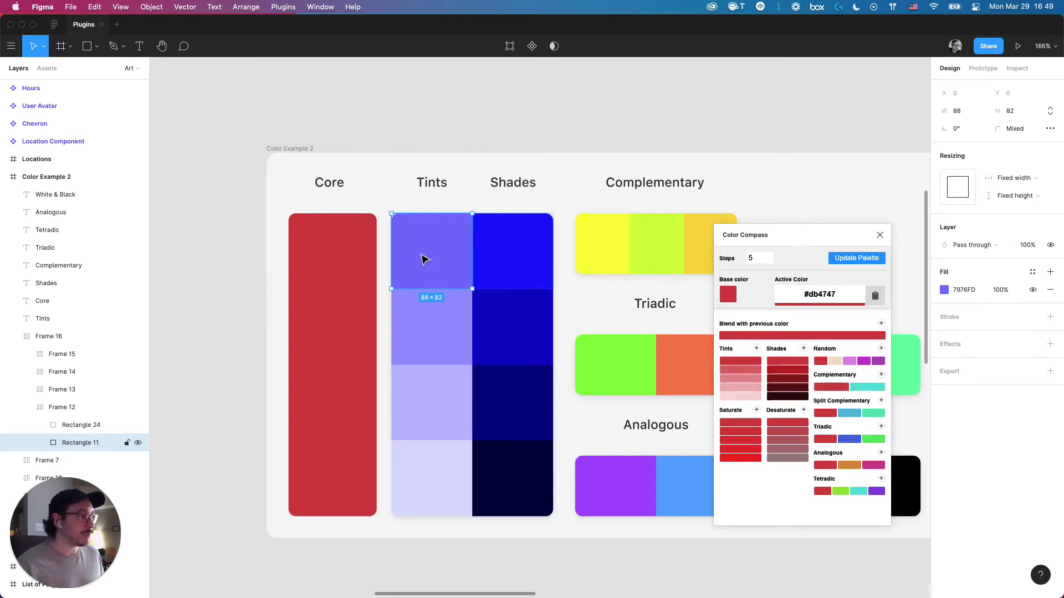
{"action": "left_click", "coordinate": [743, 378]}
{"action": "left_click", "coordinate": [431, 329]}
{"action": "left_click", "coordinate": [741, 379]}
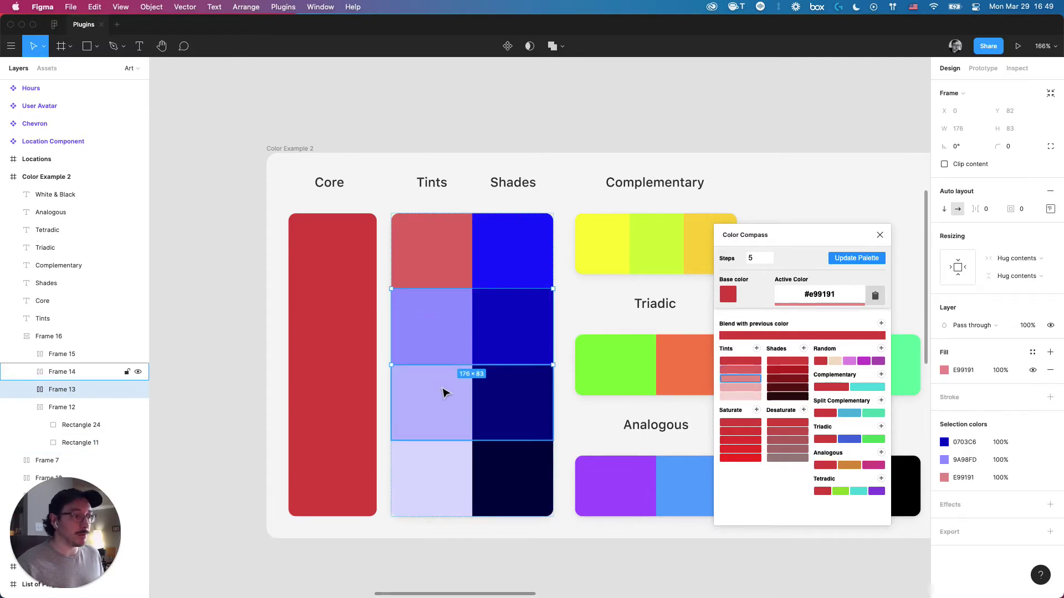
{"action": "left_click", "coordinate": [494, 114]}
{"action": "left_click", "coordinate": [464, 342]}
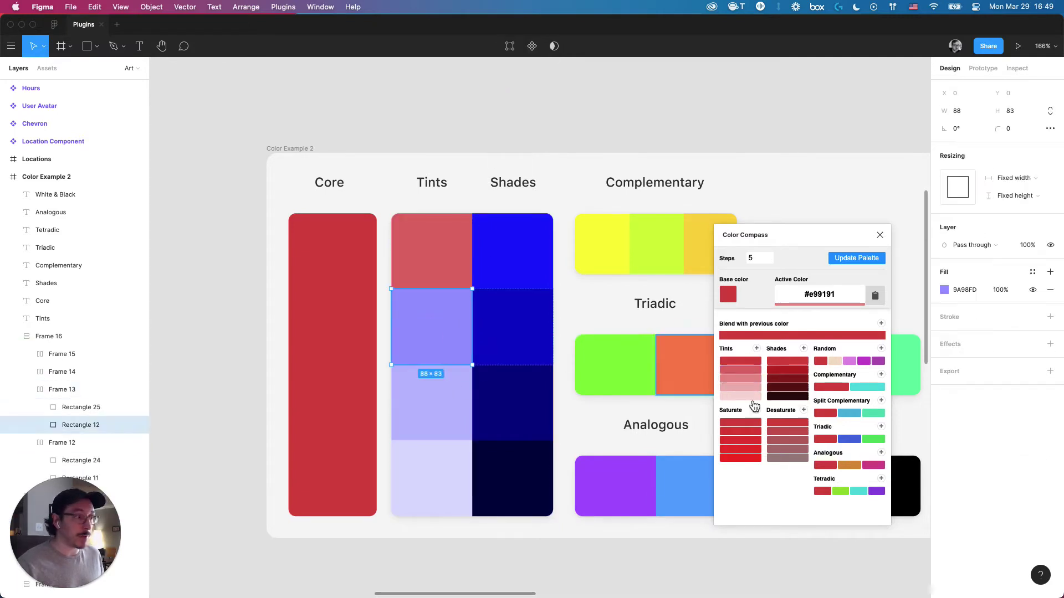
{"action": "left_click", "coordinate": [743, 379]}
{"action": "left_click", "coordinate": [440, 403]}
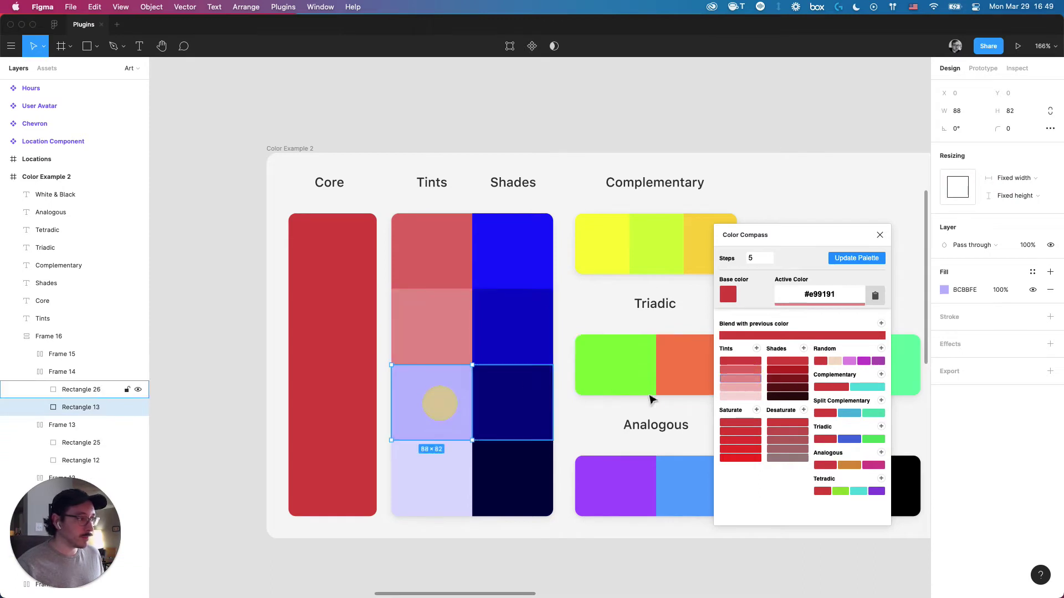
{"action": "left_click", "coordinate": [741, 388]}
{"action": "left_click", "coordinate": [454, 463]}
{"action": "left_click", "coordinate": [741, 396]}
Step: Color the Shades cells from dark red down to near-black red
{"action": "left_click", "coordinate": [505, 231]}
{"action": "left_click", "coordinate": [787, 370]}
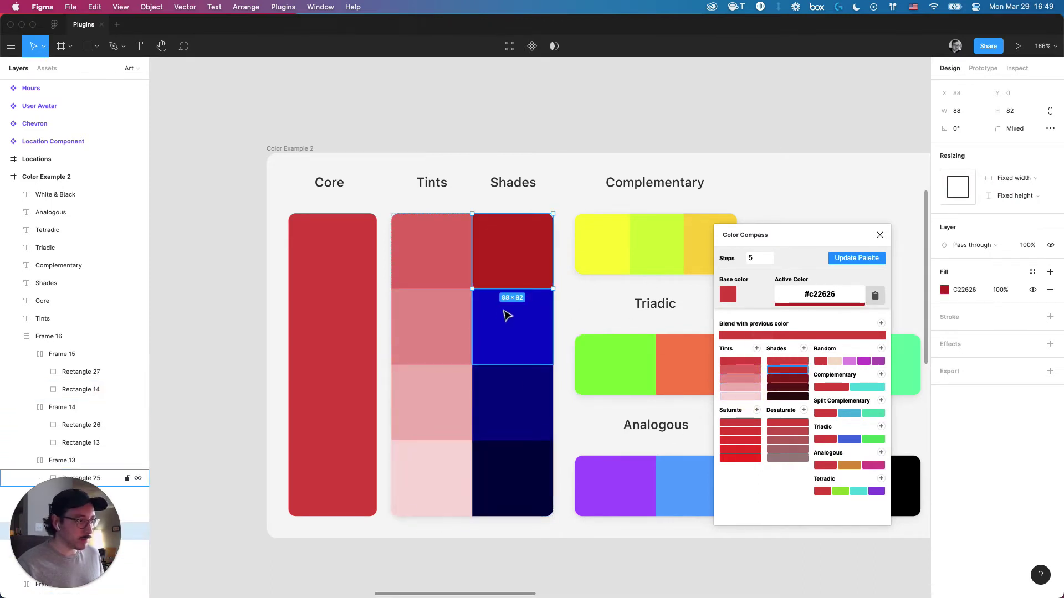
{"action": "left_click", "coordinate": [786, 379]}
{"action": "left_click", "coordinate": [523, 404]}
{"action": "left_click", "coordinate": [787, 388]}
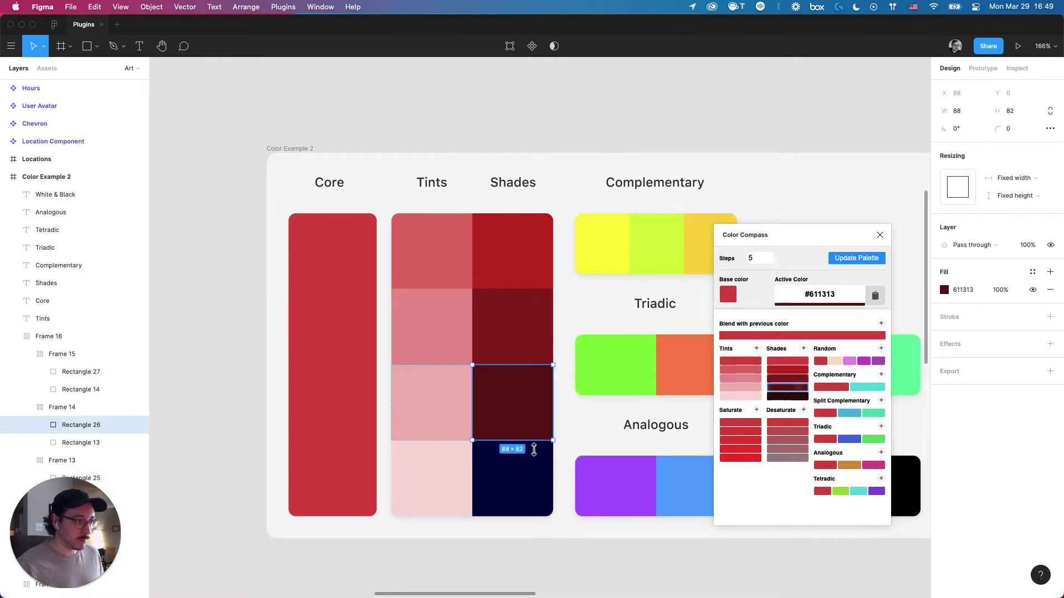
{"action": "left_click", "coordinate": [532, 460]}
{"action": "left_click", "coordinate": [787, 396]}
{"action": "left_click", "coordinate": [740, 141]}
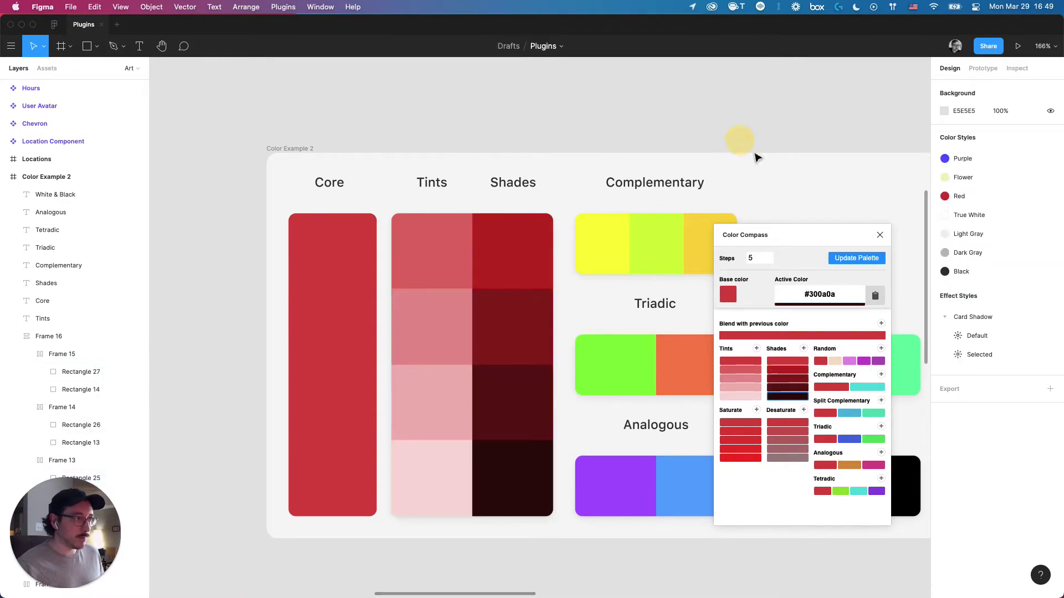
{"action": "left_click_drag", "start_coordinate": [765, 159], "coordinate": [582, 159]}
Step: Recolor the three Complementary cells cyan, blue and green from Color Compass
{"action": "left_click", "coordinate": [434, 239]}
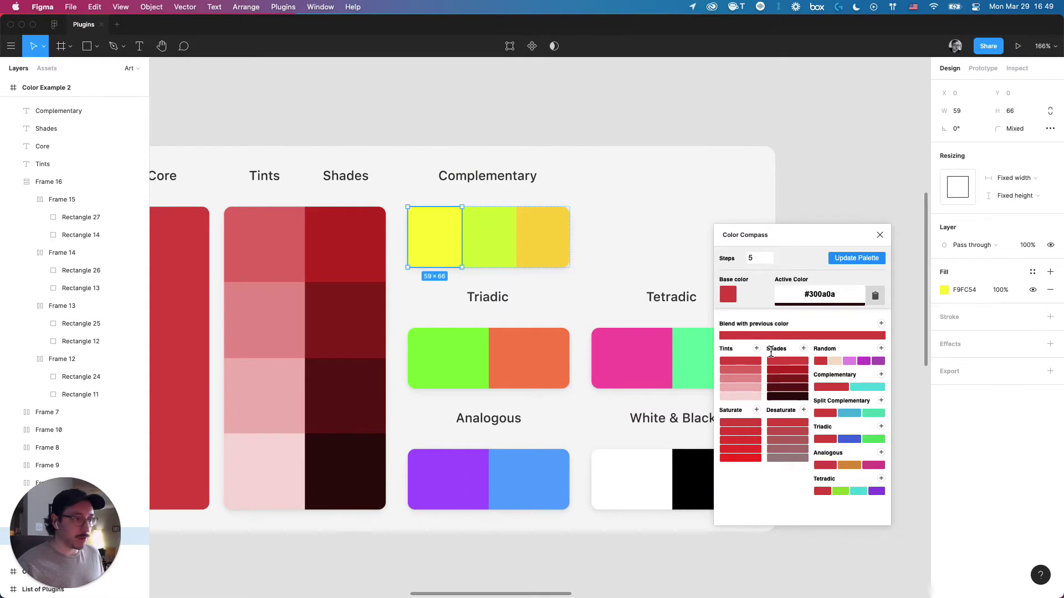
{"action": "left_click", "coordinate": [860, 388]}
{"action": "left_click", "coordinate": [490, 238]}
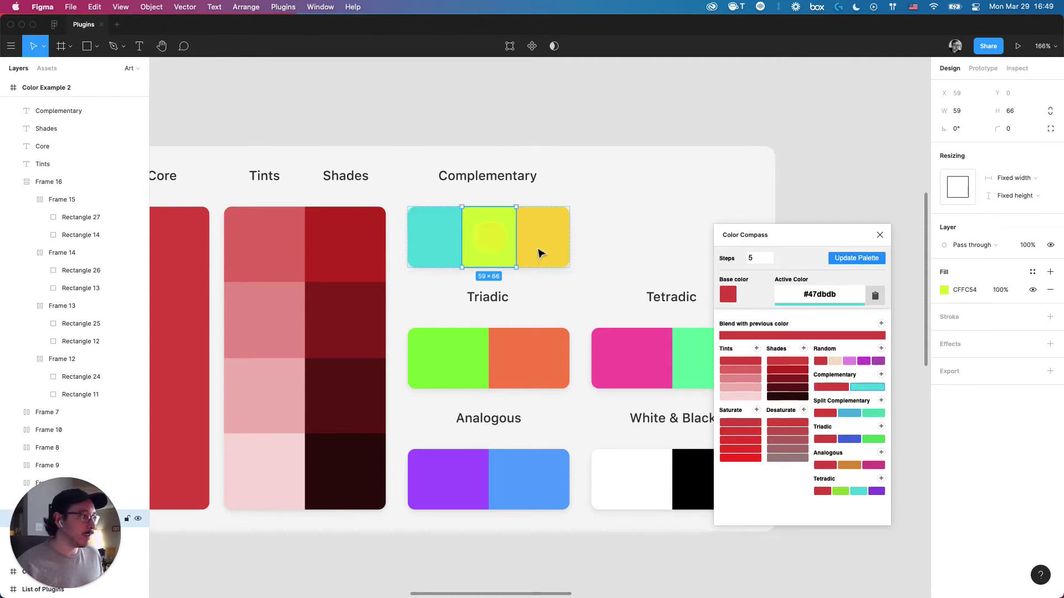
{"action": "left_click", "coordinate": [846, 418]}
{"action": "left_click", "coordinate": [537, 245]}
{"action": "left_click", "coordinate": [878, 415]}
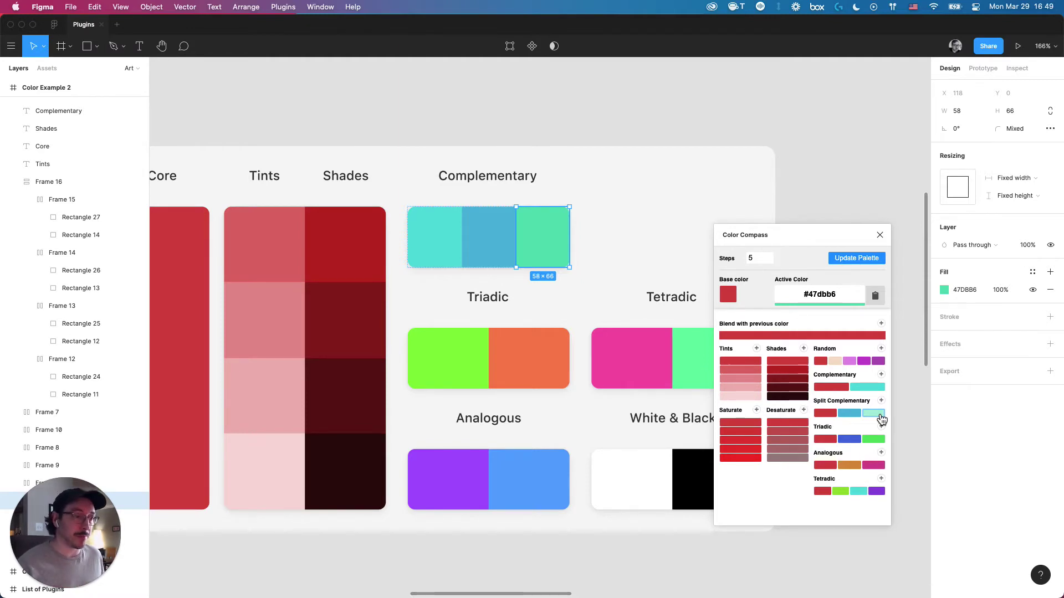
Step: Recolor the Triadic pair blue on the left and green on the right
{"action": "left_click", "coordinate": [438, 354]}
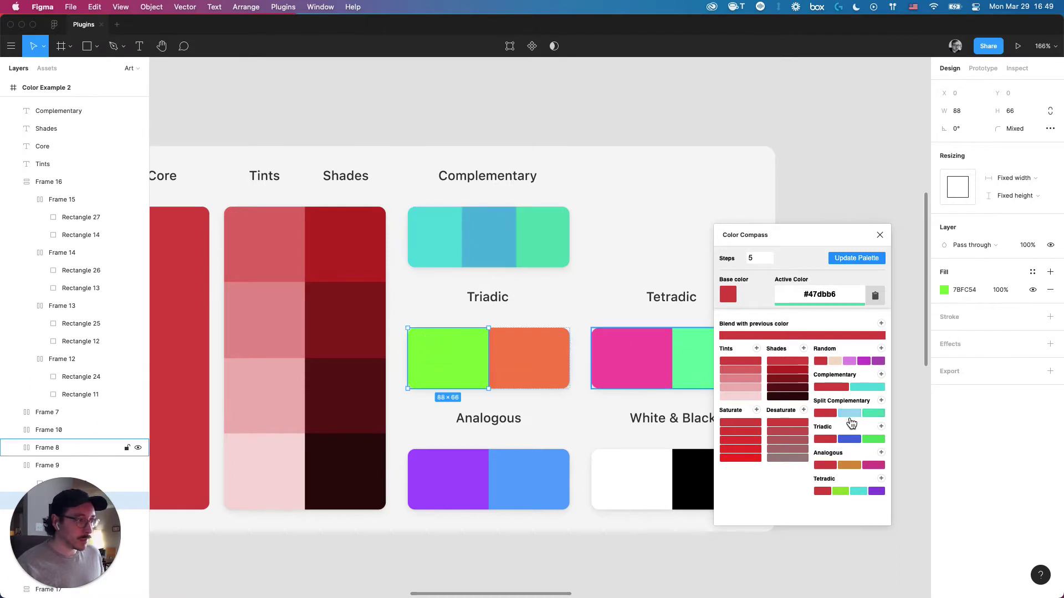
{"action": "left_click", "coordinate": [849, 439]}
{"action": "left_click", "coordinate": [534, 365]}
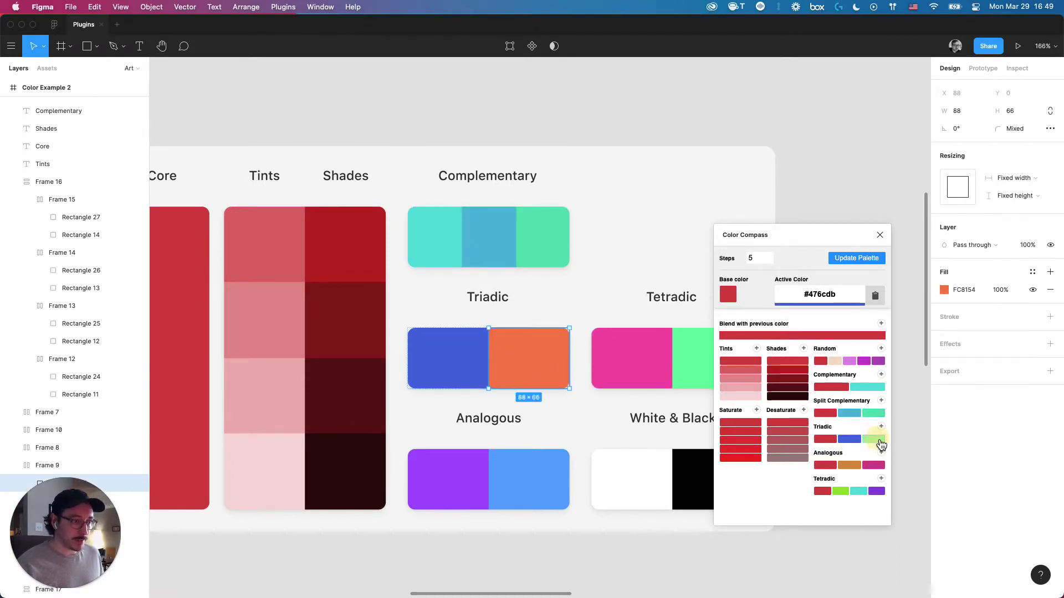
{"action": "left_click", "coordinate": [873, 439]}
Step: Recolor the Analogous pair orange on the left and pink on the right
{"action": "left_click", "coordinate": [446, 483]}
{"action": "left_click", "coordinate": [850, 465]}
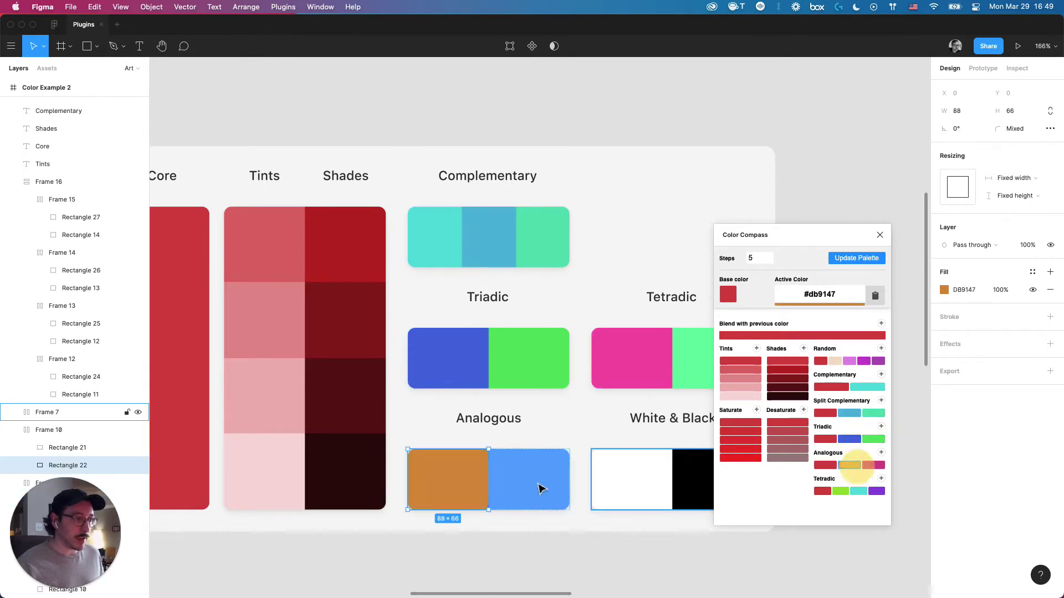
{"action": "left_click", "coordinate": [533, 484]}
{"action": "left_click", "coordinate": [880, 469]}
{"action": "left_click", "coordinate": [499, 403]}
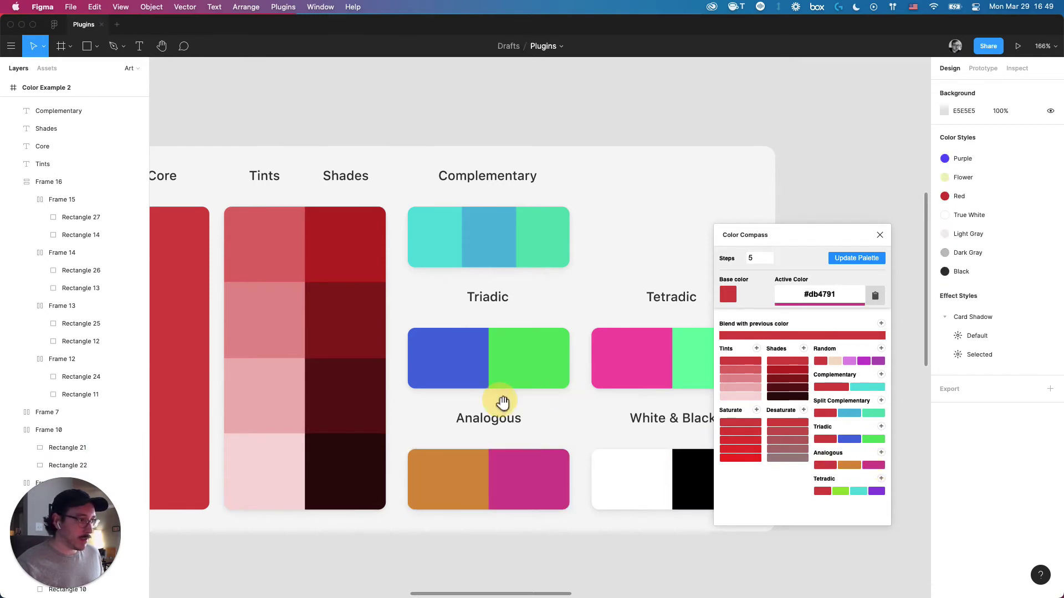
Step: Fill the Tetradic pair with lime green 91DB47 and purple 9147DB
{"action": "left_click", "coordinate": [594, 259]}
{"action": "left_click_drag", "start_coordinate": [621, 259], "coordinate": [503, 263]}
{"action": "left_click", "coordinate": [520, 373]}
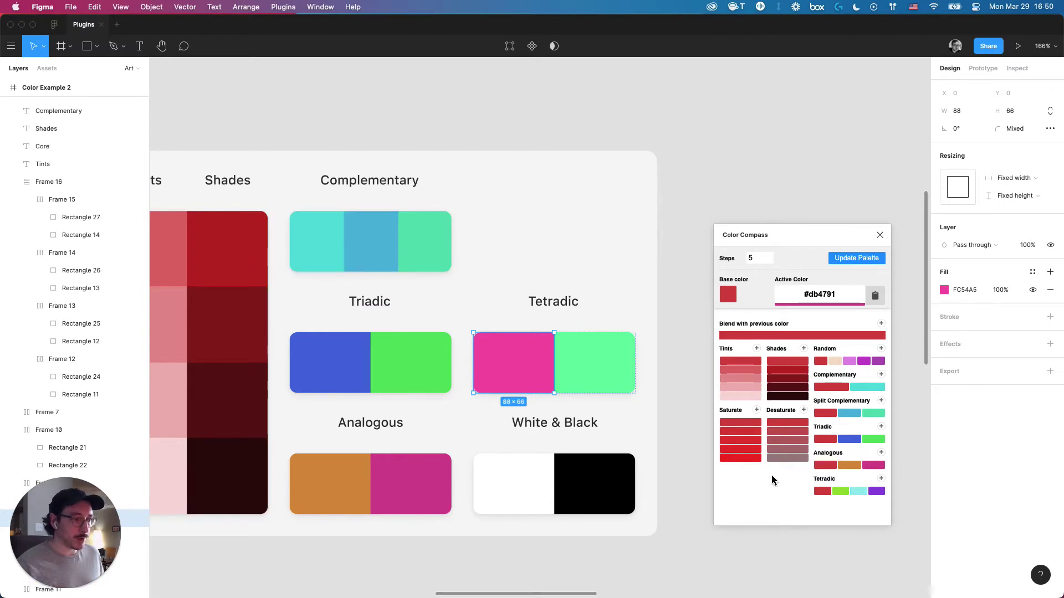
{"action": "left_click", "coordinate": [840, 492]}
{"action": "left_click", "coordinate": [615, 375]}
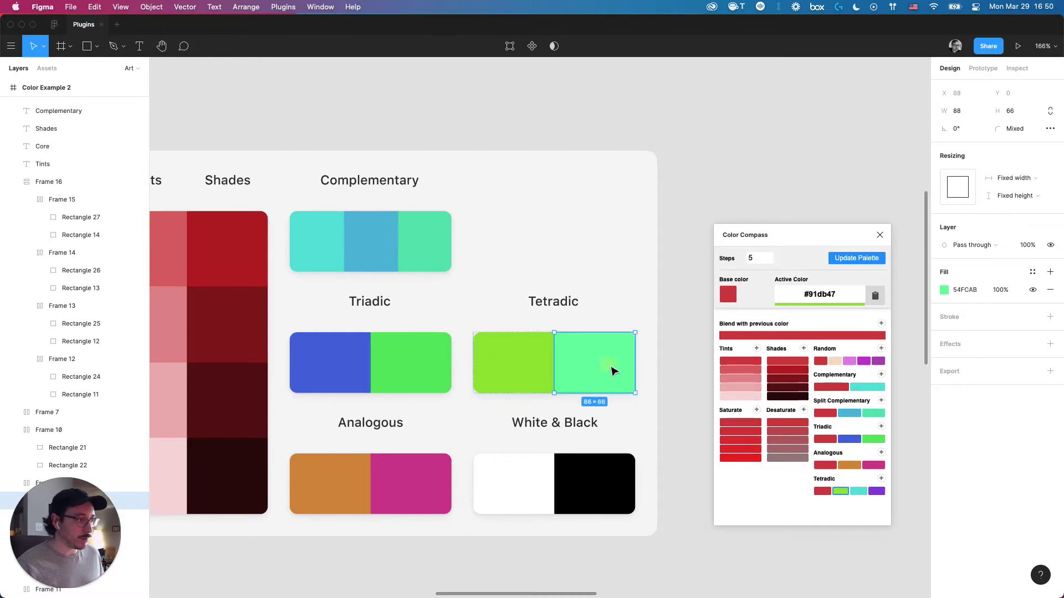
{"action": "left_click", "coordinate": [877, 492]}
{"action": "left_click", "coordinate": [682, 424]}
{"action": "scroll", "coordinate": [690, 413], "scroll_direction": "down", "scroll_amount": 2}
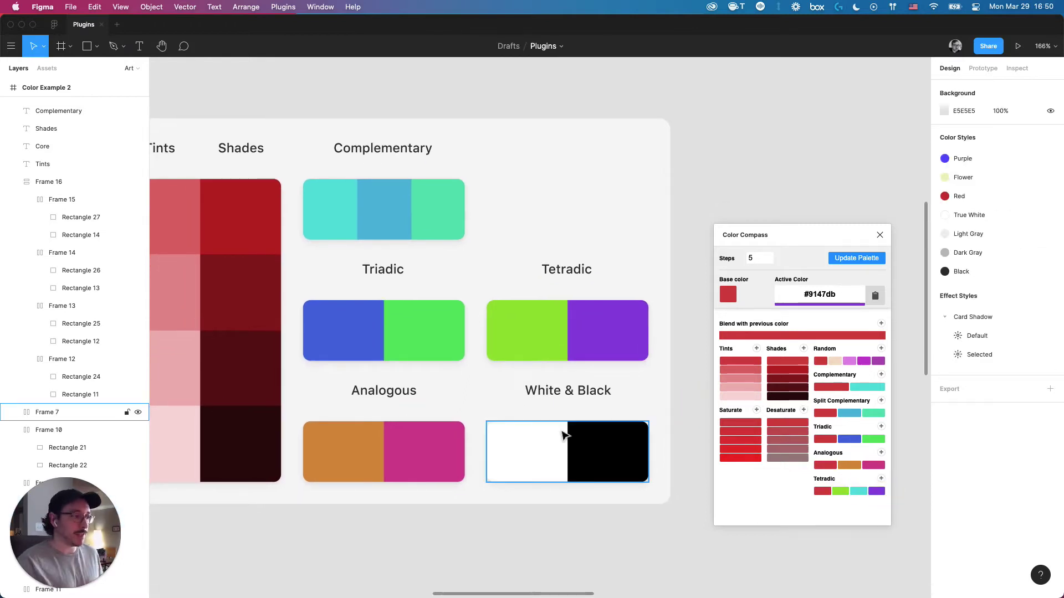
Step: Close the Color Compass window and pan to review the finished red palette
{"action": "left_click", "coordinate": [880, 237]}
{"action": "scroll", "coordinate": [665, 230], "scroll_direction": "left", "scroll_amount": 5}
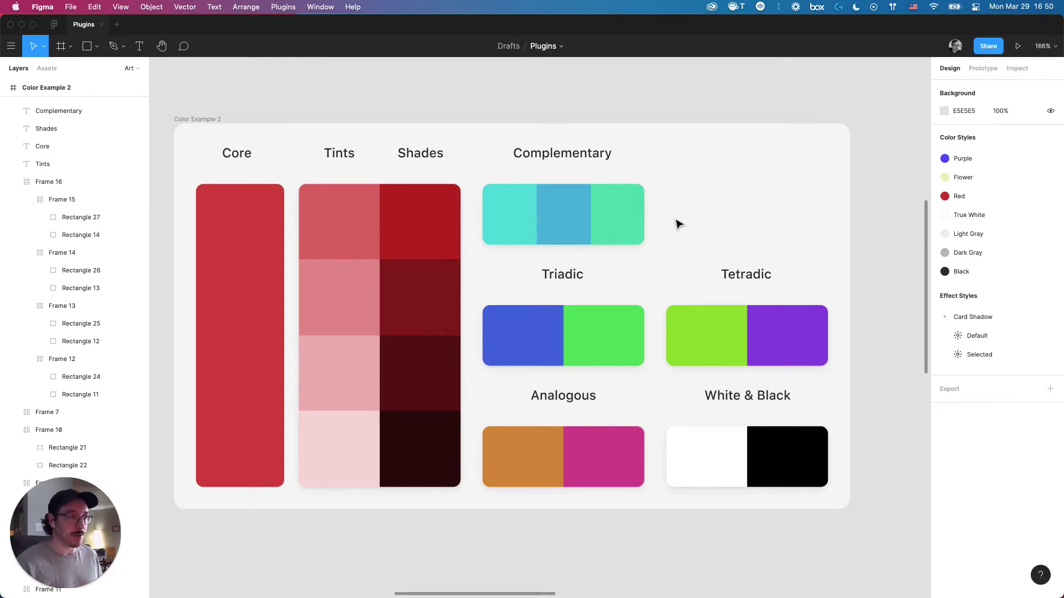
{"action": "left_click", "coordinate": [675, 217]}
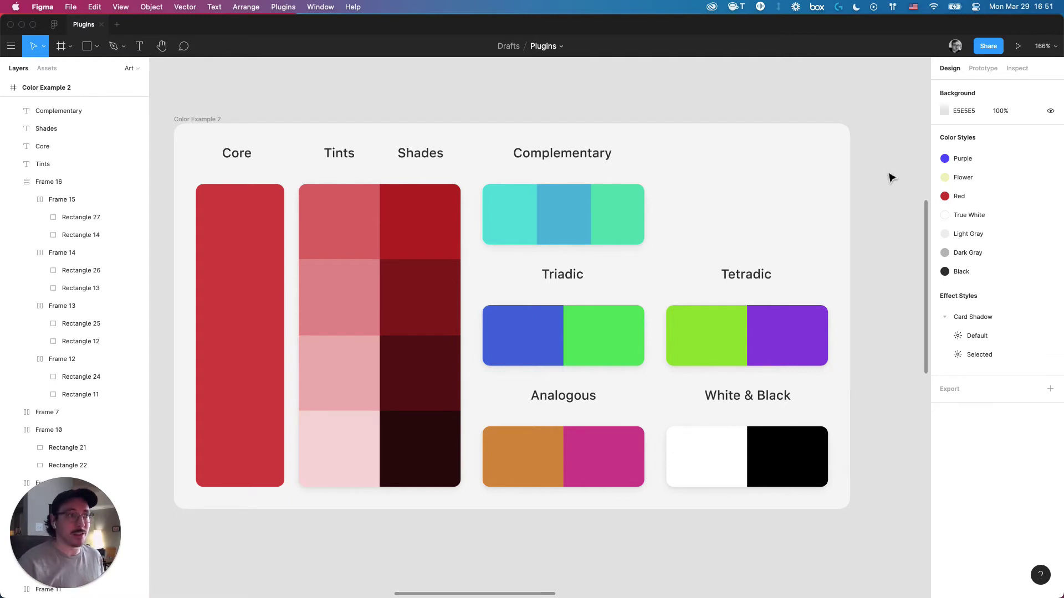
Step: Scroll across to the Austin Locations frame showing the landmark cards and Texas Capitol panel
{"action": "scroll", "coordinate": [892, 180], "scroll_direction": "right", "scroll_amount": 15}
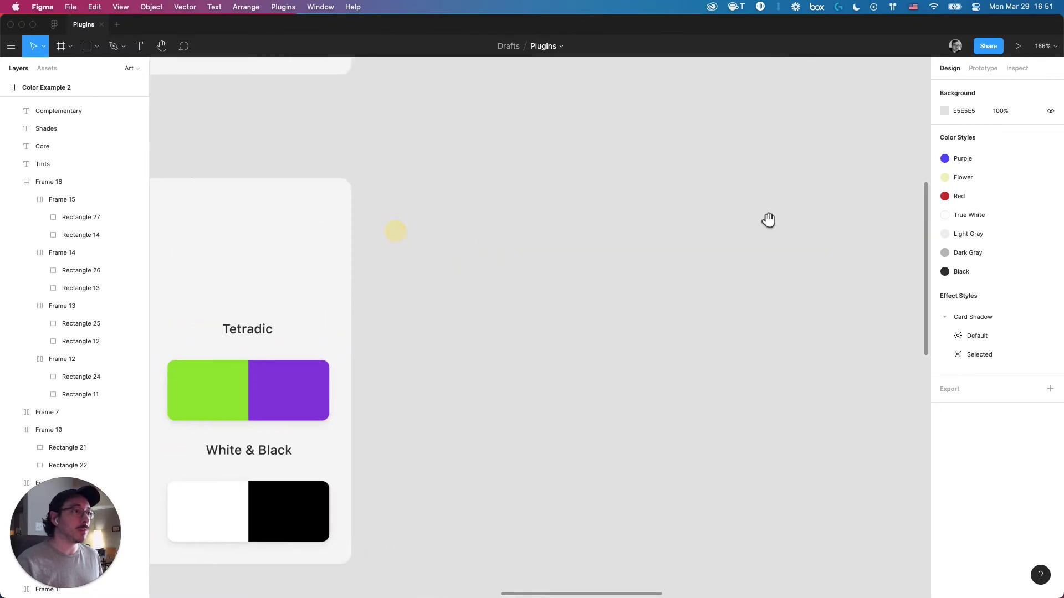
{"action": "scroll", "coordinate": [601, 281], "scroll_direction": "right", "scroll_amount": 10}
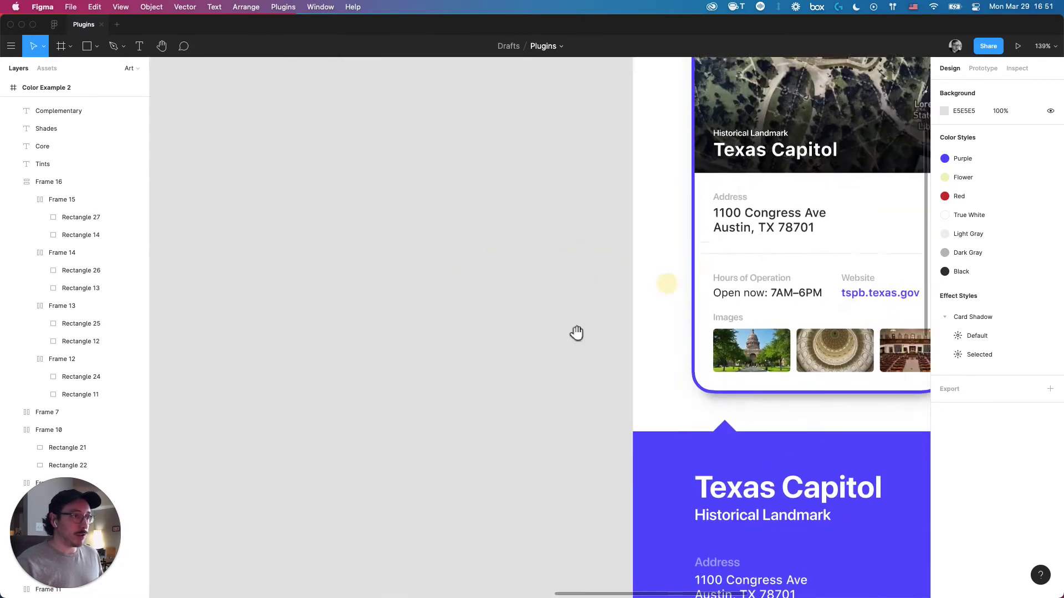
{"action": "scroll", "coordinate": [553, 430], "scroll_direction": "up", "scroll_amount": 3}
{"action": "scroll", "coordinate": [486, 270], "scroll_direction": "down", "scroll_amount": 5}
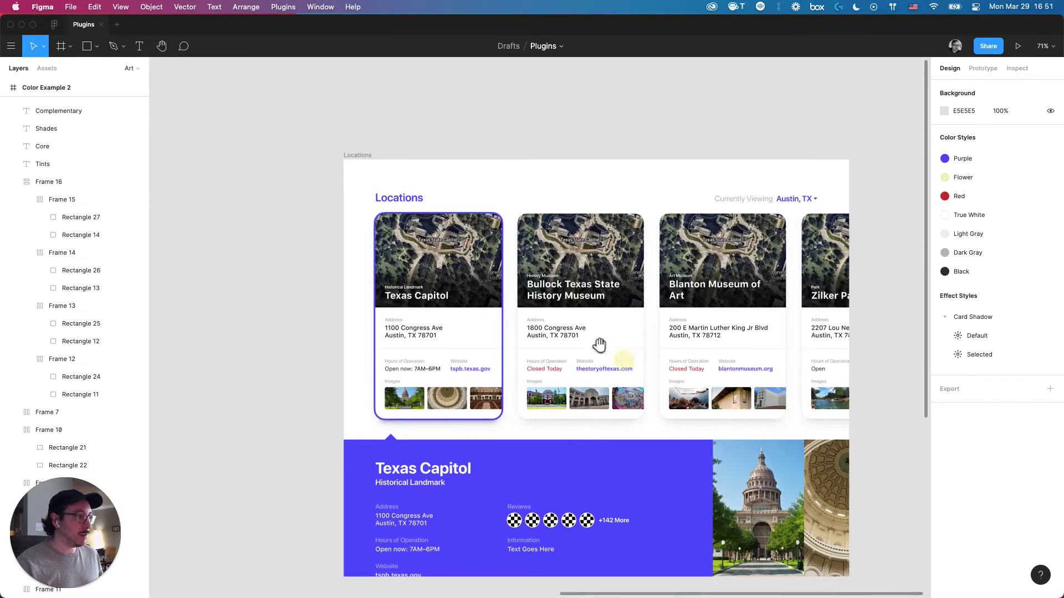
{"action": "scroll", "coordinate": [570, 325], "scroll_direction": "right", "scroll_amount": 5}
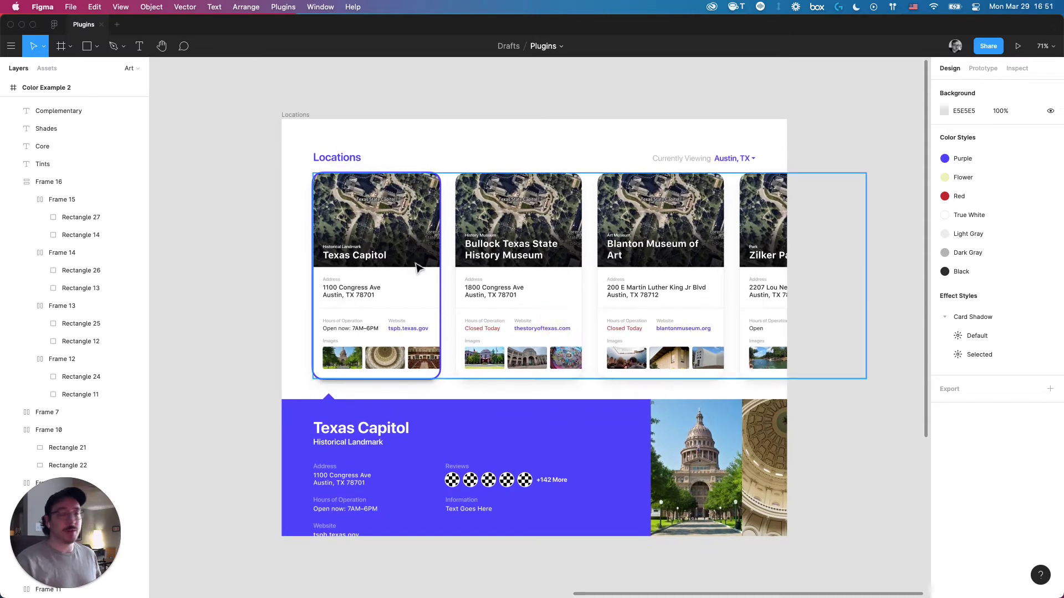
{"action": "left_click_drag", "start_coordinate": [422, 268], "coordinate": [451, 285]}
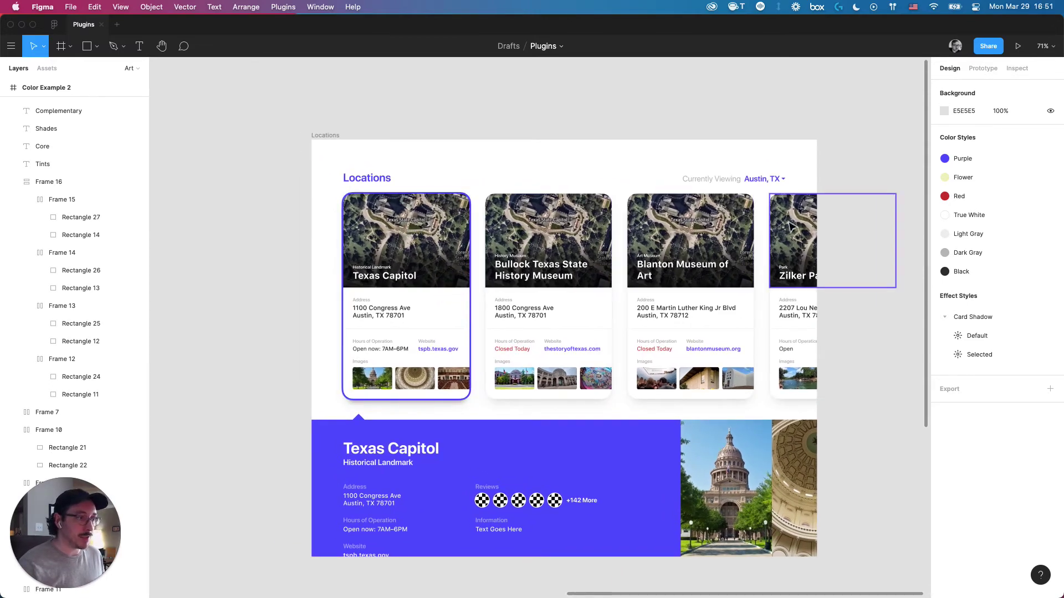
Step: Zoom into the location cards and select the Bullock museum card's Map layer
{"action": "scroll", "coordinate": [388, 256], "scroll_direction": "up", "scroll_amount": 5}
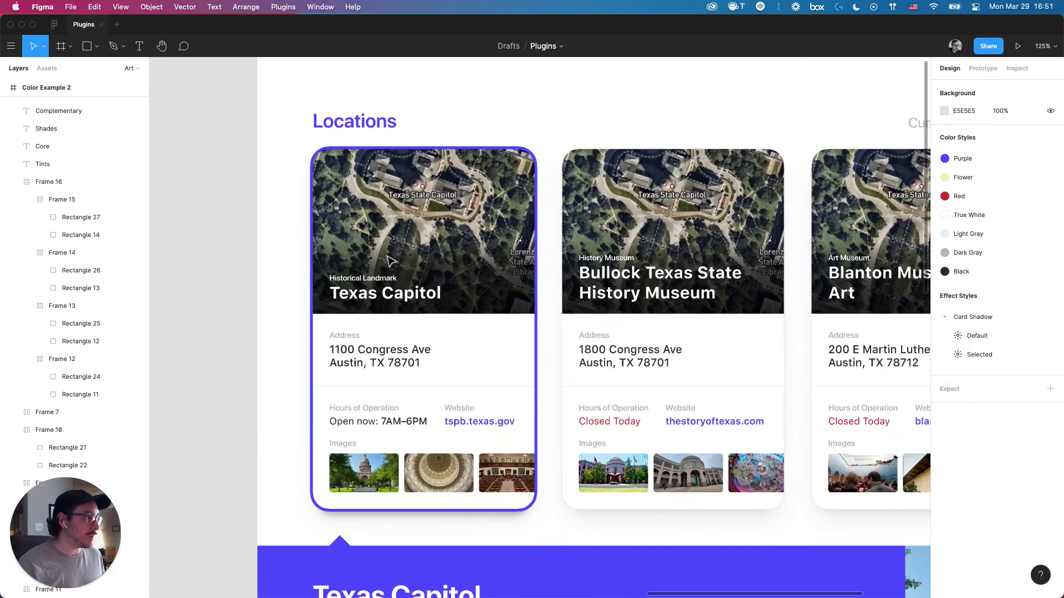
{"action": "left_click", "coordinate": [445, 206], "text": "super"}
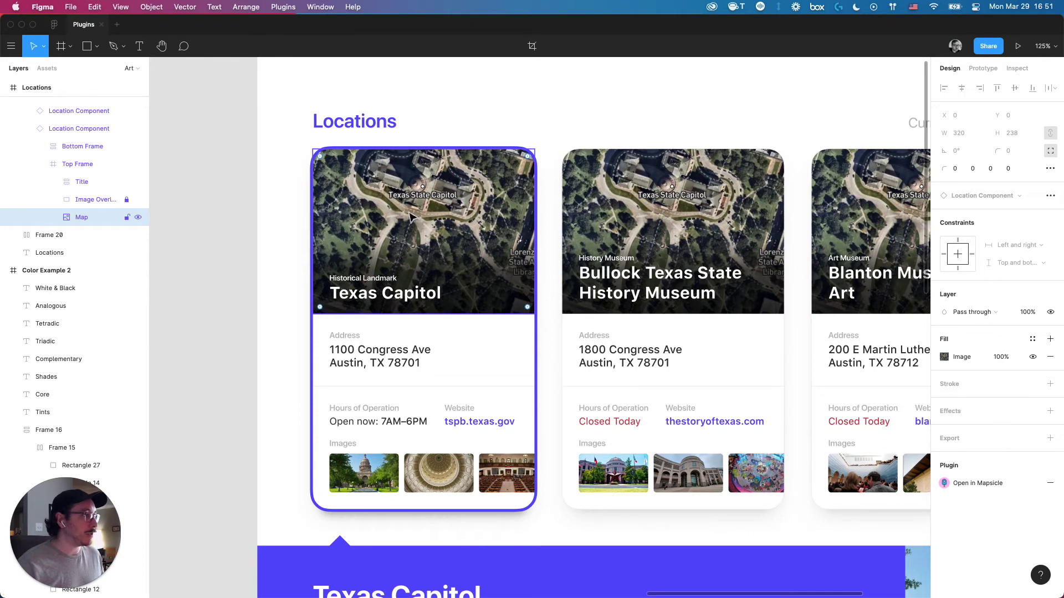
{"action": "left_click_drag", "start_coordinate": [765, 251], "coordinate": [705, 240]}
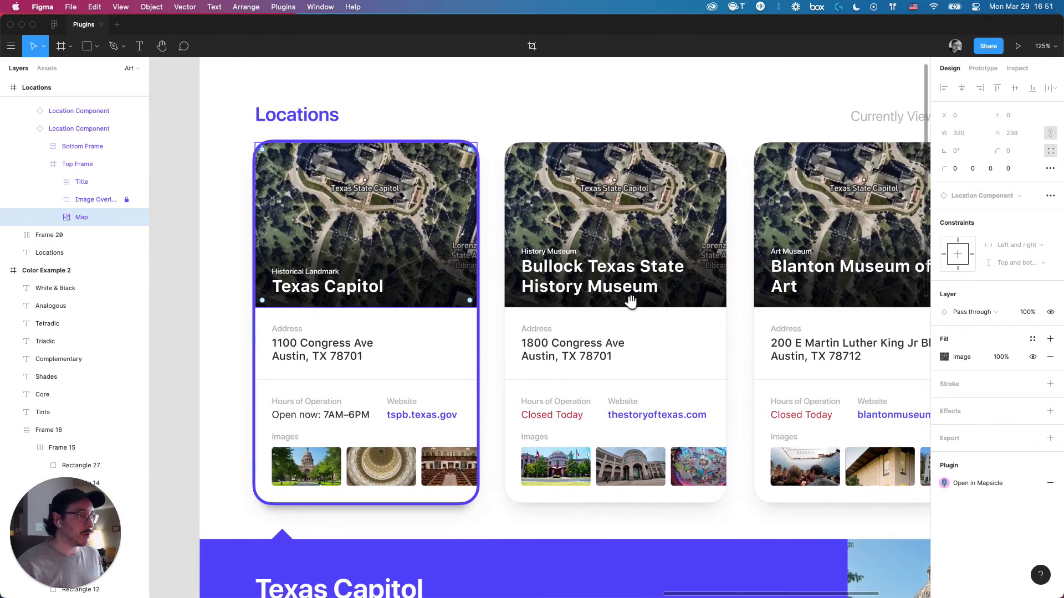
{"action": "left_click", "coordinate": [659, 204]}
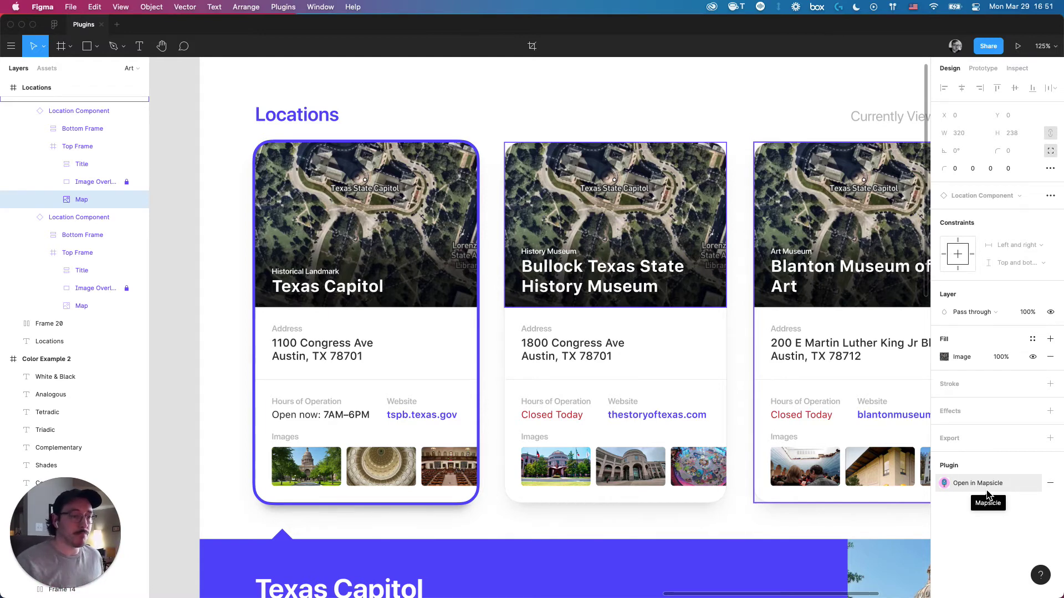
Step: Open the Bullock card's map in Mapsicle and move the plugin window off the cards
{"action": "left_click", "coordinate": [987, 491]}
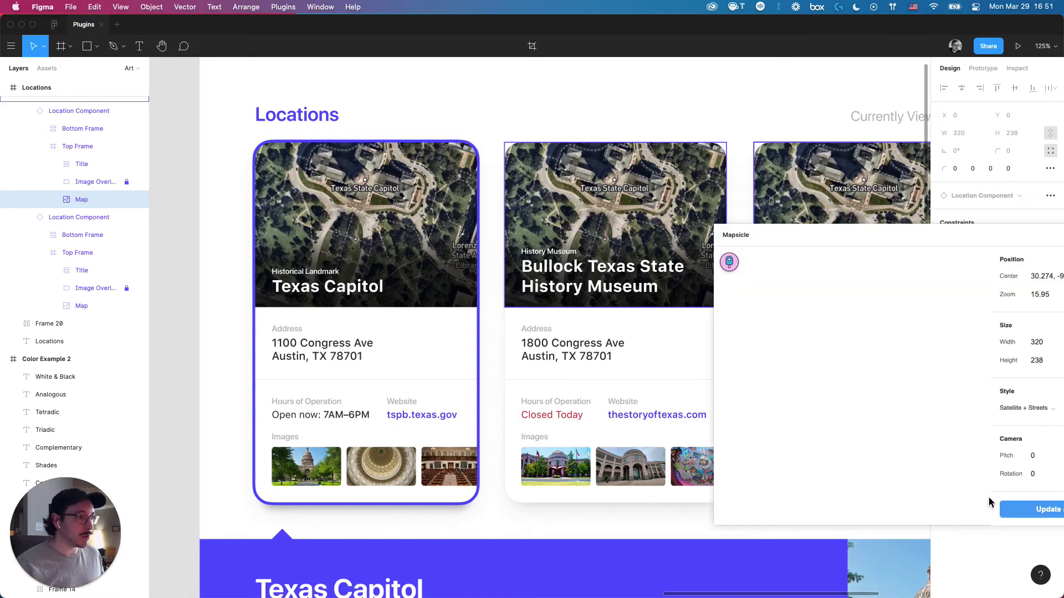
{"action": "left_click_drag", "start_coordinate": [936, 239], "coordinate": [888, 234]}
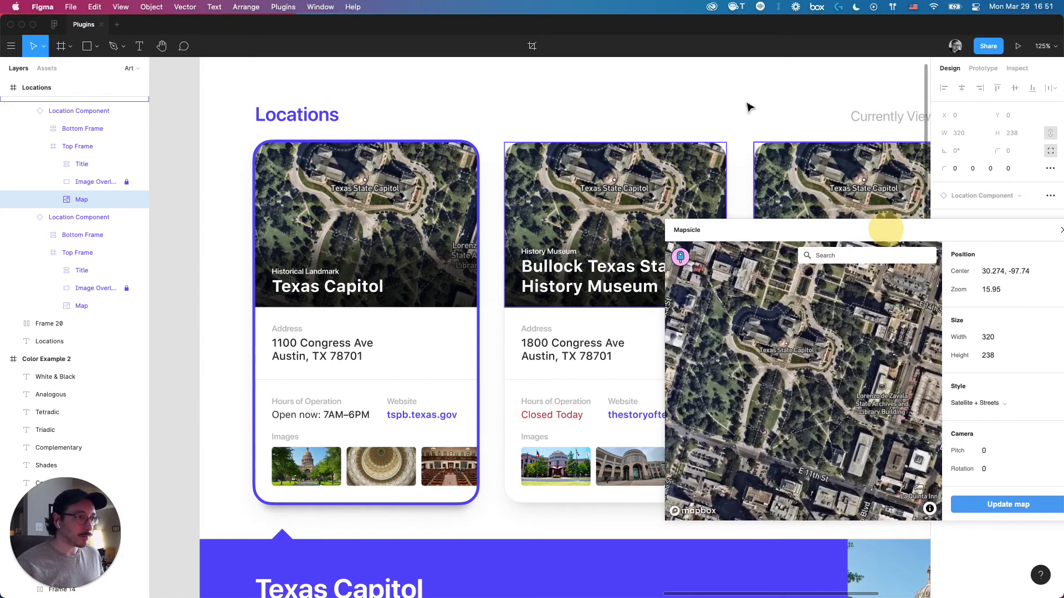
{"action": "left_click", "coordinate": [740, 94]}
{"action": "left_click_drag", "start_coordinate": [817, 138], "coordinate": [627, 126]}
{"action": "scroll", "coordinate": [859, 391], "scroll_direction": "down", "scroll_amount": 5}
{"action": "scroll", "coordinate": [810, 385], "scroll_direction": "down", "scroll_amount": 3}
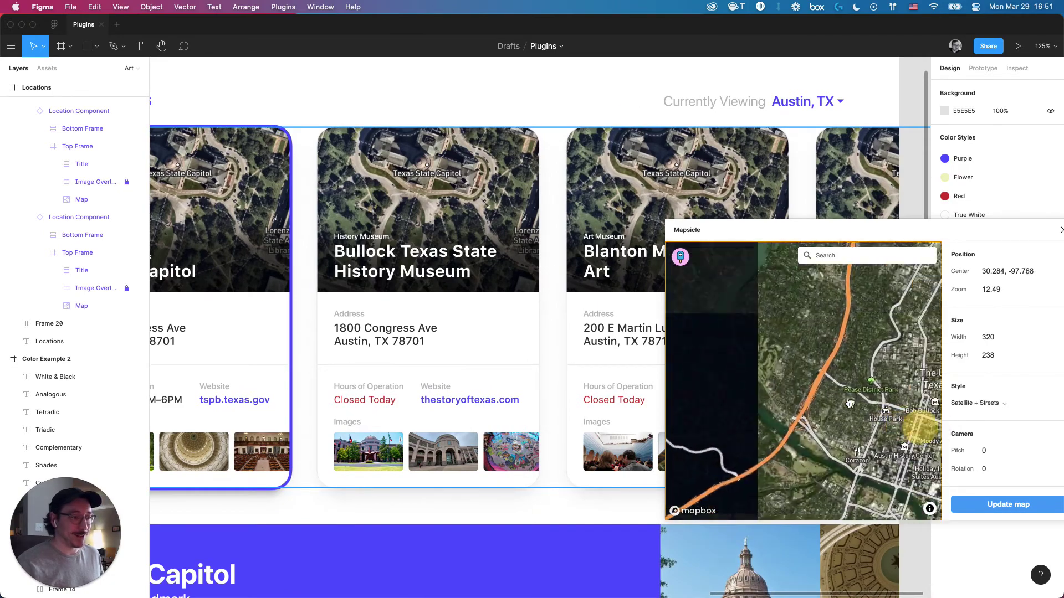
{"action": "scroll", "coordinate": [805, 360], "scroll_direction": "up", "scroll_amount": 3}
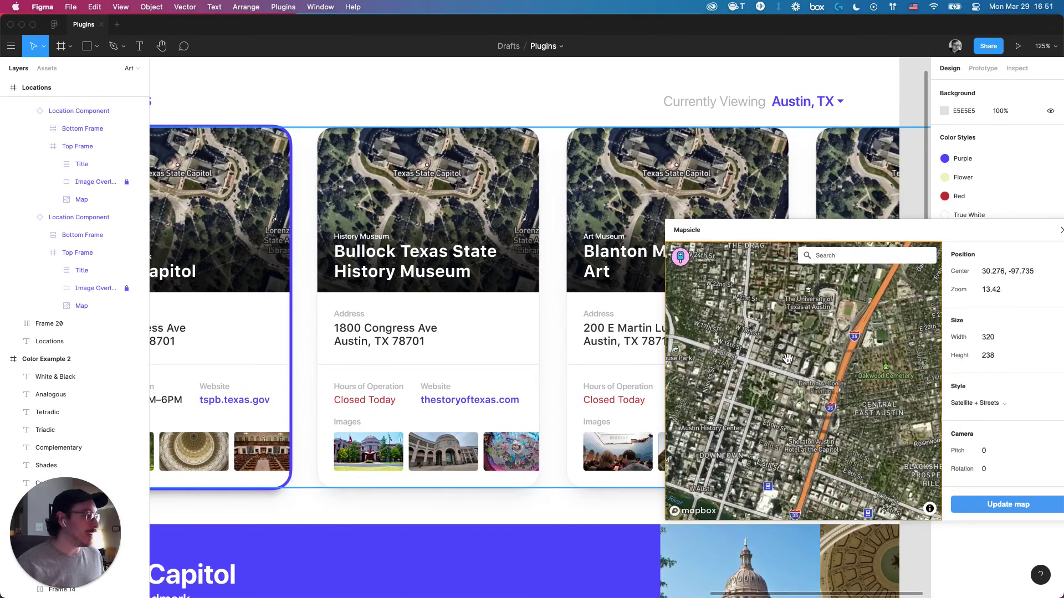
Step: Search 1800 Congress Avenue in Mapsicle and center the map on the Bob Bullock Museum
{"action": "left_click", "coordinate": [848, 254]}
{"action": "type", "text": "1800 congress ave"}
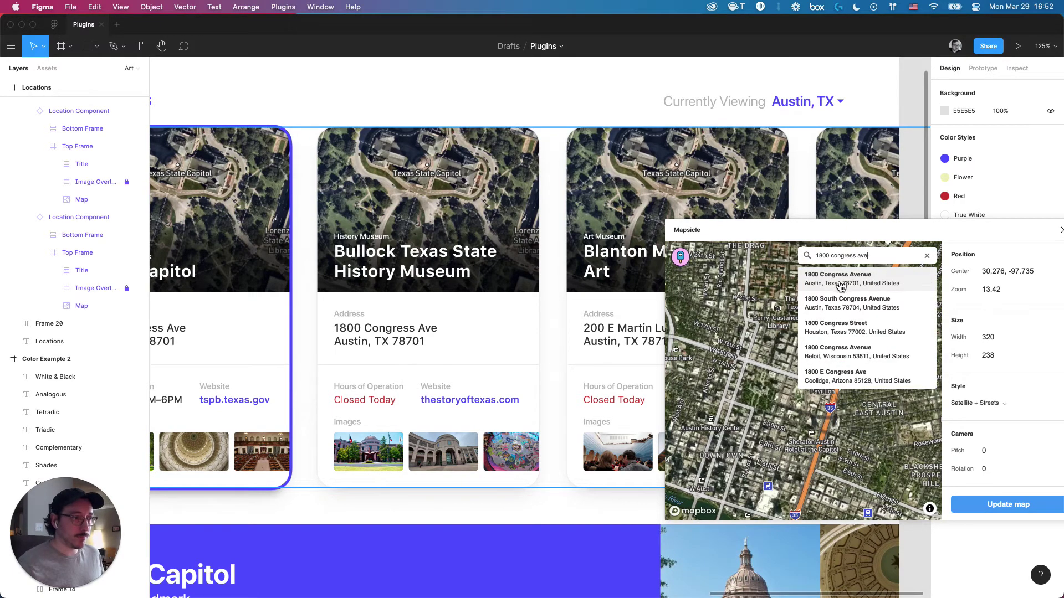
{"action": "left_click", "coordinate": [837, 280]}
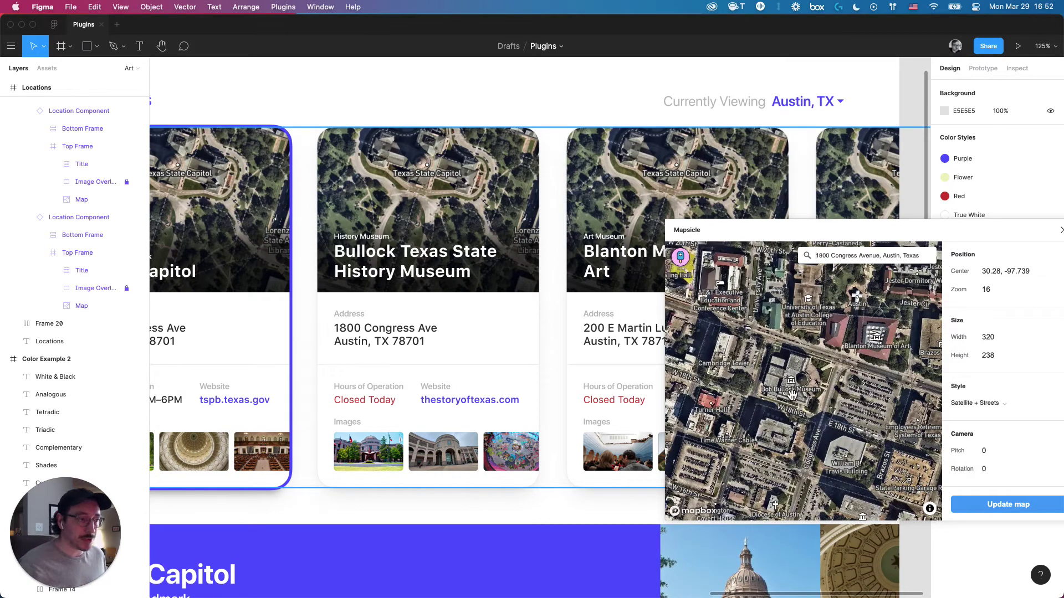
{"action": "scroll", "coordinate": [798, 395], "scroll_direction": "up", "scroll_amount": 3}
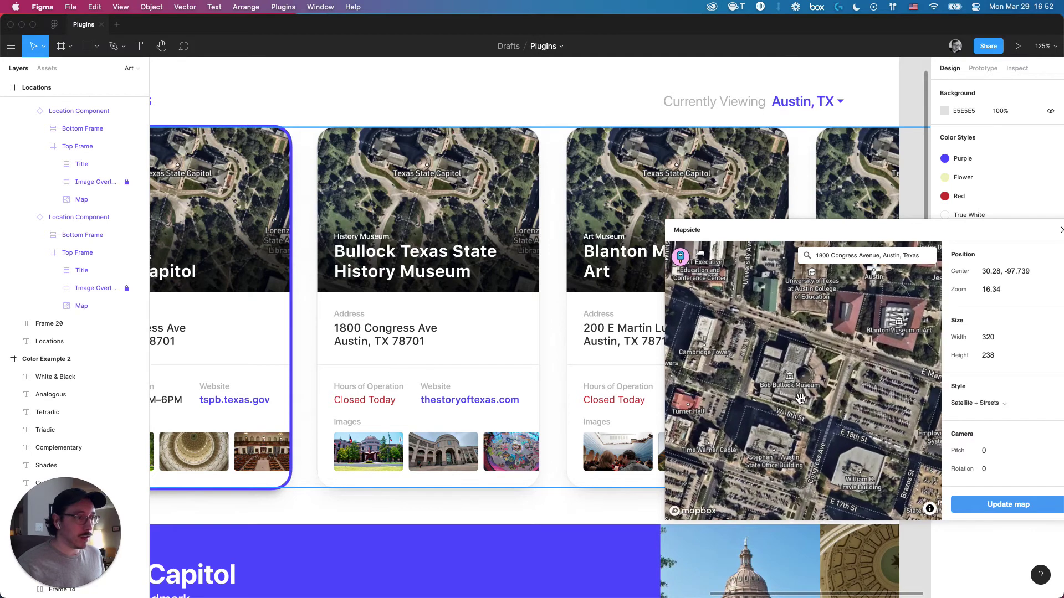
{"action": "left_click_drag", "start_coordinate": [801, 399], "coordinate": [813, 409]}
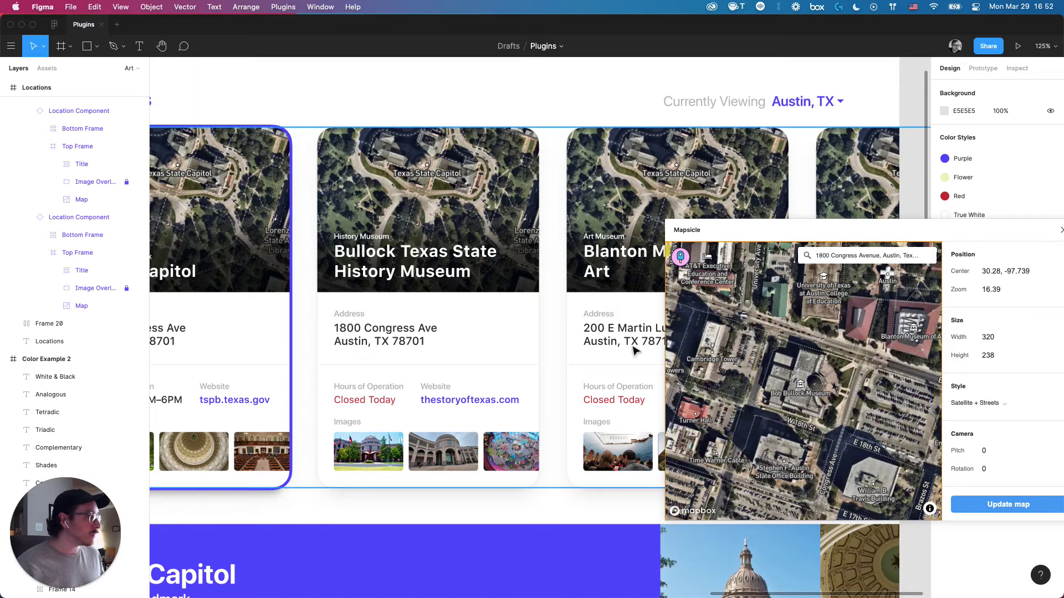
{"action": "left_click_drag", "start_coordinate": [1047, 229], "coordinate": [942, 225]}
Step: Close Mapsicle unchanged, then reopen the Bullock card's map in it
{"action": "left_click", "coordinate": [942, 225]}
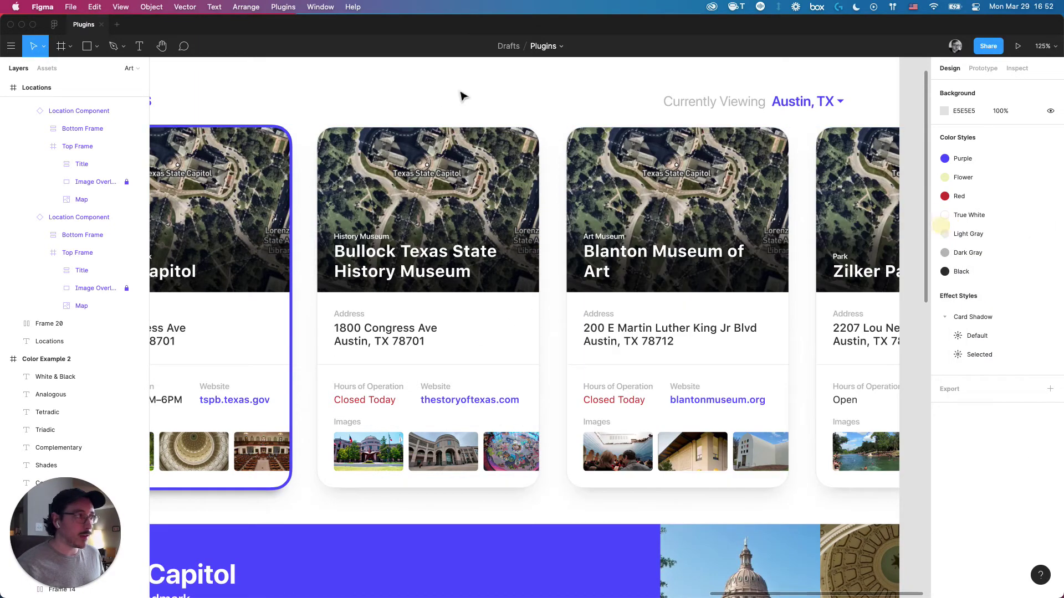
{"action": "left_click", "coordinate": [480, 209], "text": "super"}
{"action": "left_click", "coordinate": [970, 488]}
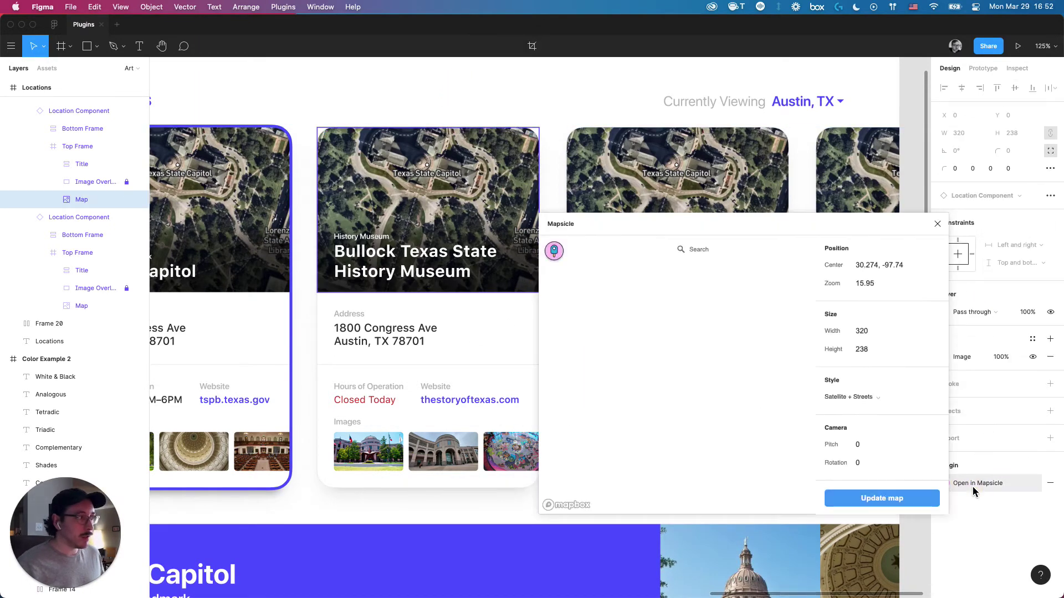
Step: Set the Bullock map to 1800 Congress Ave with Satellite + Streets style and update it
{"action": "left_click", "coordinate": [753, 254]}
{"action": "type", "text": "1800 congress ave"}
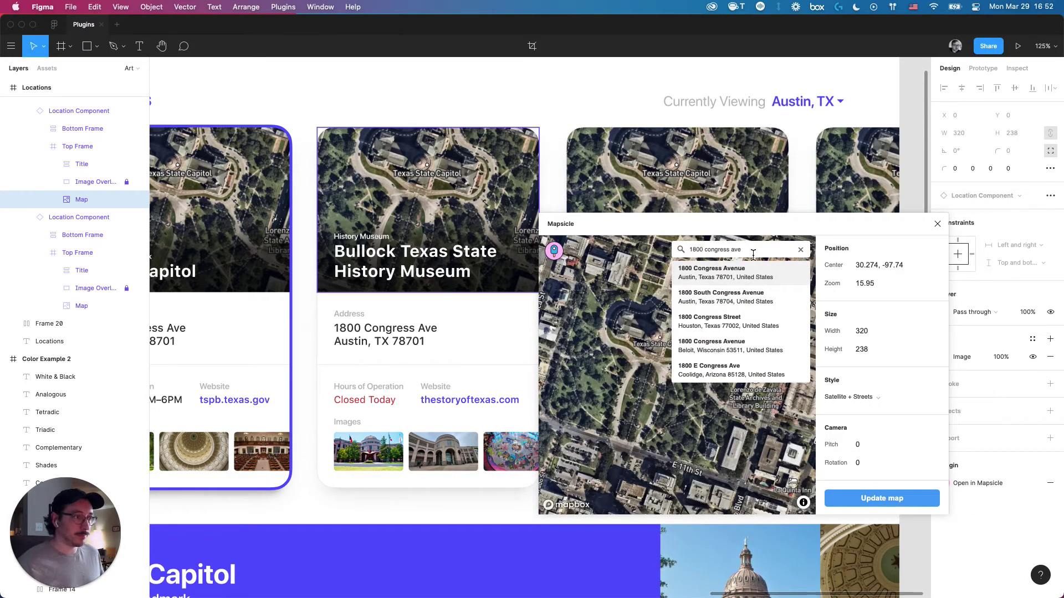
{"action": "left_click", "coordinate": [753, 276]}
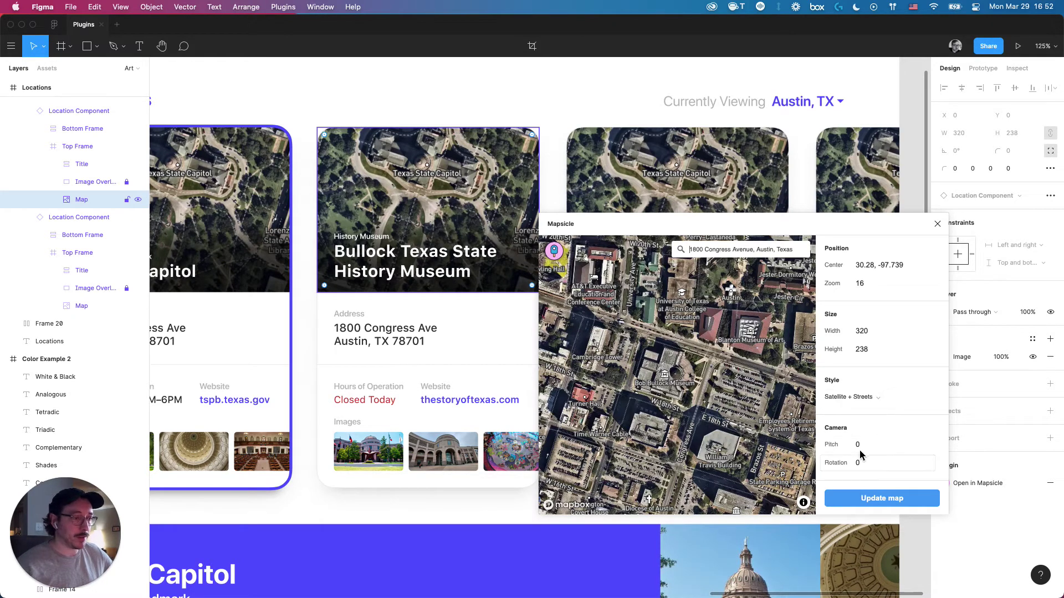
{"action": "left_click", "coordinate": [851, 397]}
{"action": "left_click", "coordinate": [873, 467]}
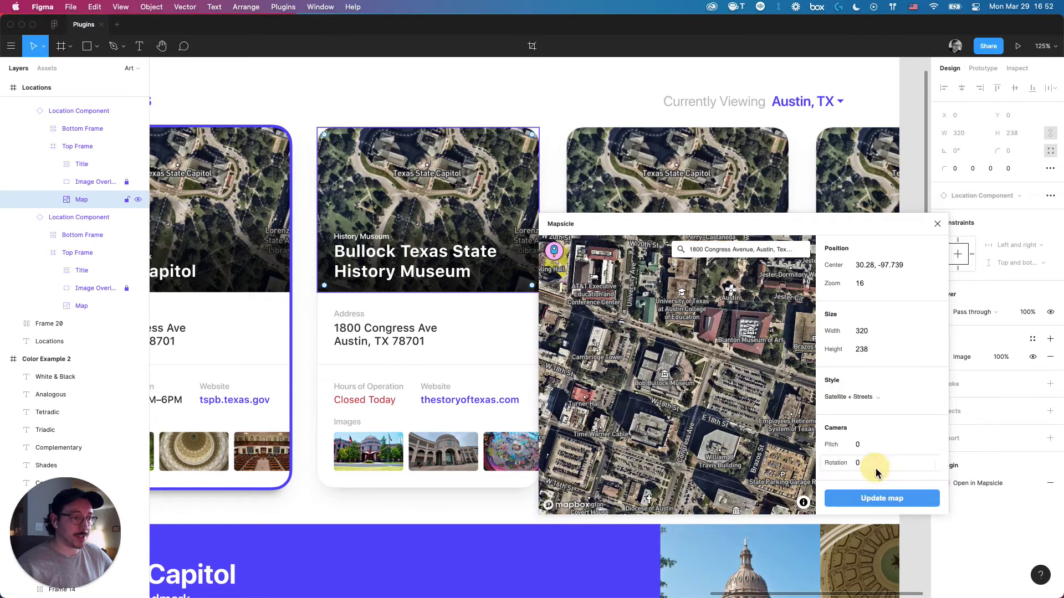
{"action": "left_click", "coordinate": [874, 499]}
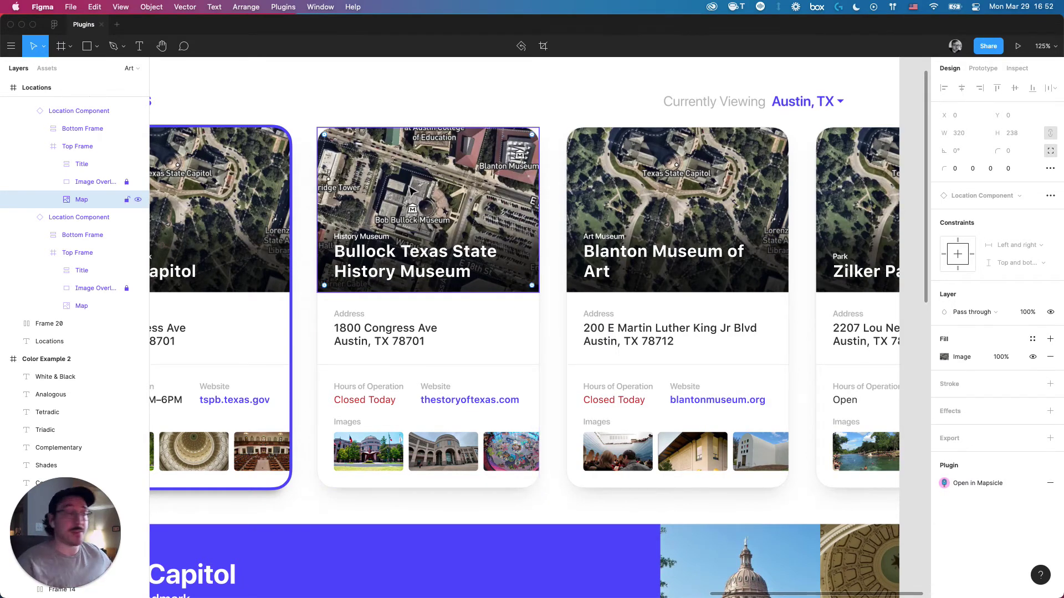
Step: Open the Blanton Museum card's map in Mapsicle
{"action": "left_click", "coordinate": [541, 86]}
{"action": "left_click", "coordinate": [660, 167], "text": "super"}
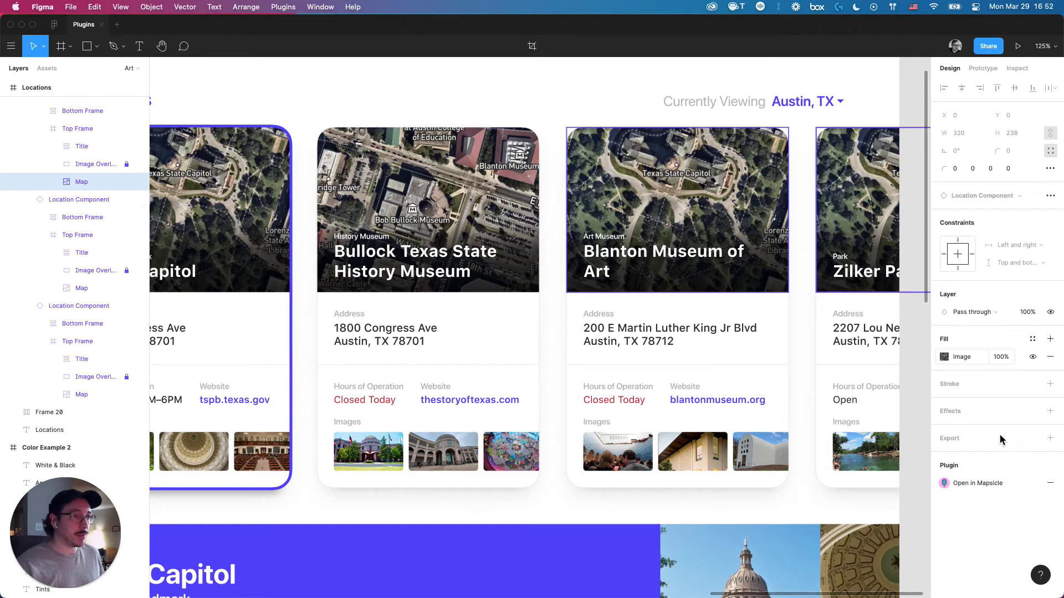
{"action": "left_click", "coordinate": [981, 491]}
{"action": "left_click_drag", "start_coordinate": [665, 235], "coordinate": [824, 264]}
Step: Point the Blanton map at 200 E Martin Luther King Jr Blvd and update it
{"action": "left_click", "coordinate": [871, 285]}
{"action": "type", "text": "200"}
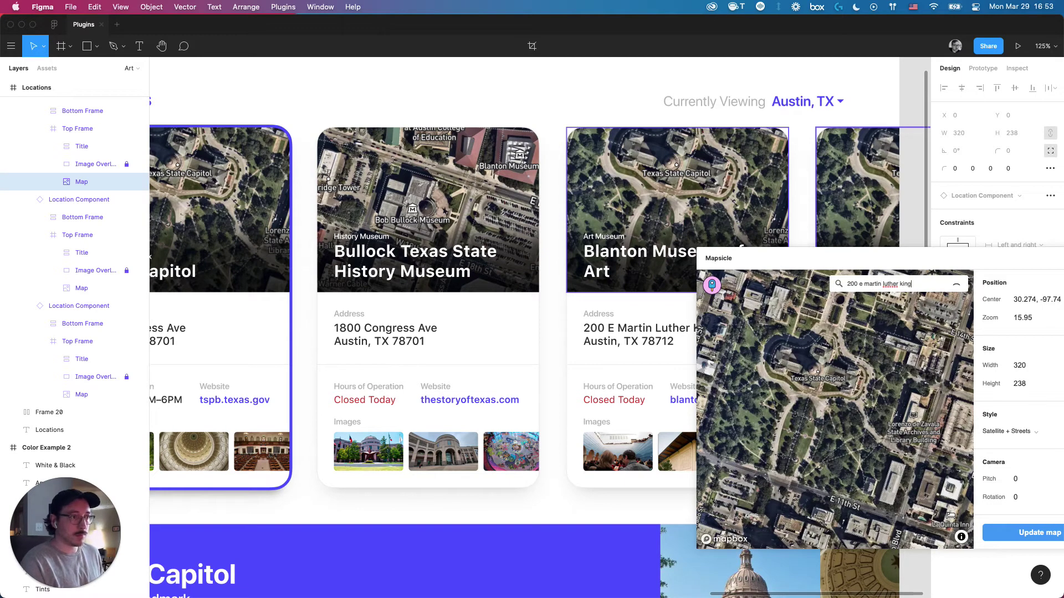
{"action": "type", "text": " e martin luther king"}
{"action": "left_click", "coordinate": [873, 315]}
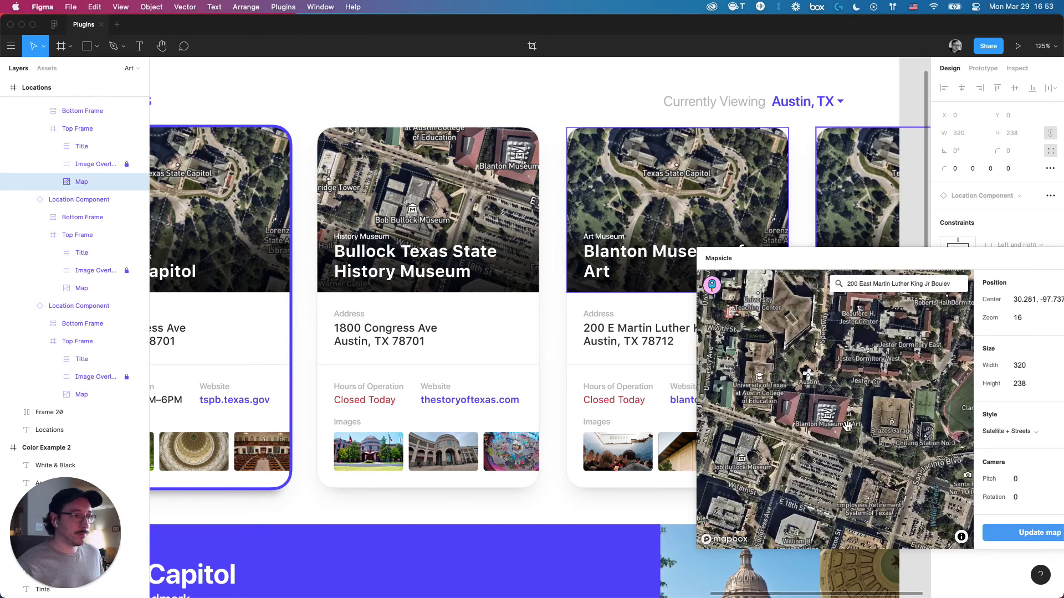
{"action": "scroll", "coordinate": [848, 426], "scroll_direction": "up", "scroll_amount": 2}
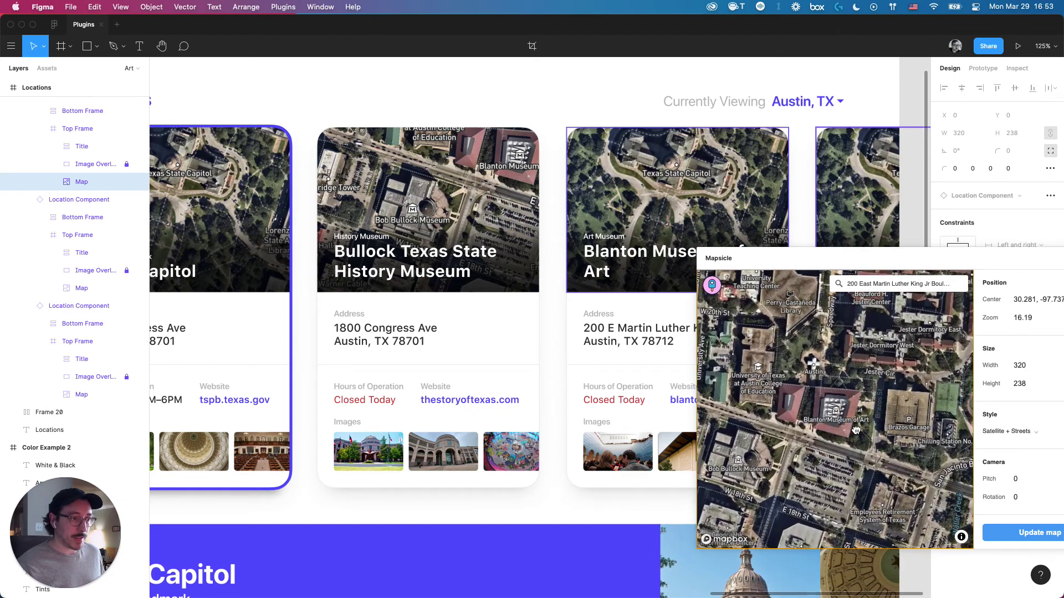
{"action": "left_click_drag", "start_coordinate": [854, 432], "coordinate": [847, 433]}
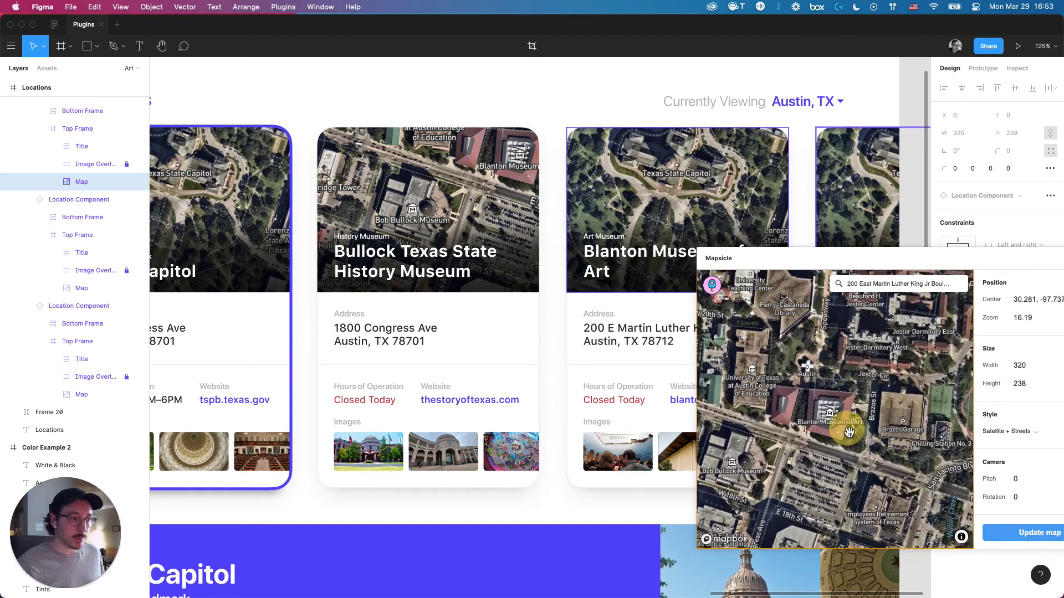
{"action": "left_click", "coordinate": [1032, 535]}
{"action": "left_click", "coordinate": [536, 82]}
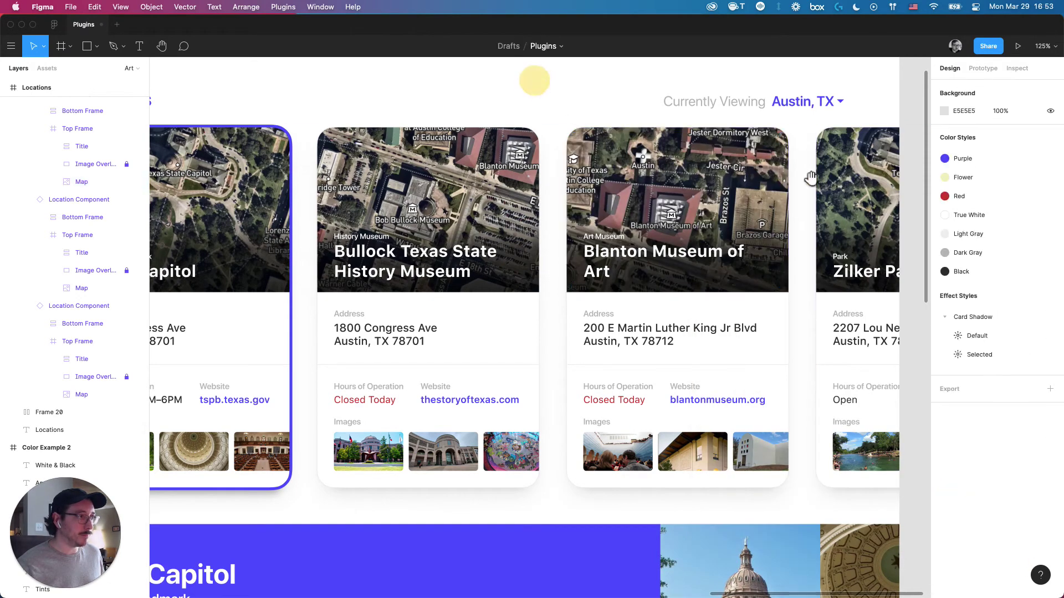
Step: Select the Zilker Park card's Map layer and open it in Mapsicle
{"action": "scroll", "coordinate": [811, 177], "scroll_direction": "right", "scroll_amount": 8}
{"action": "left_click", "coordinate": [437, 195], "text": "super"}
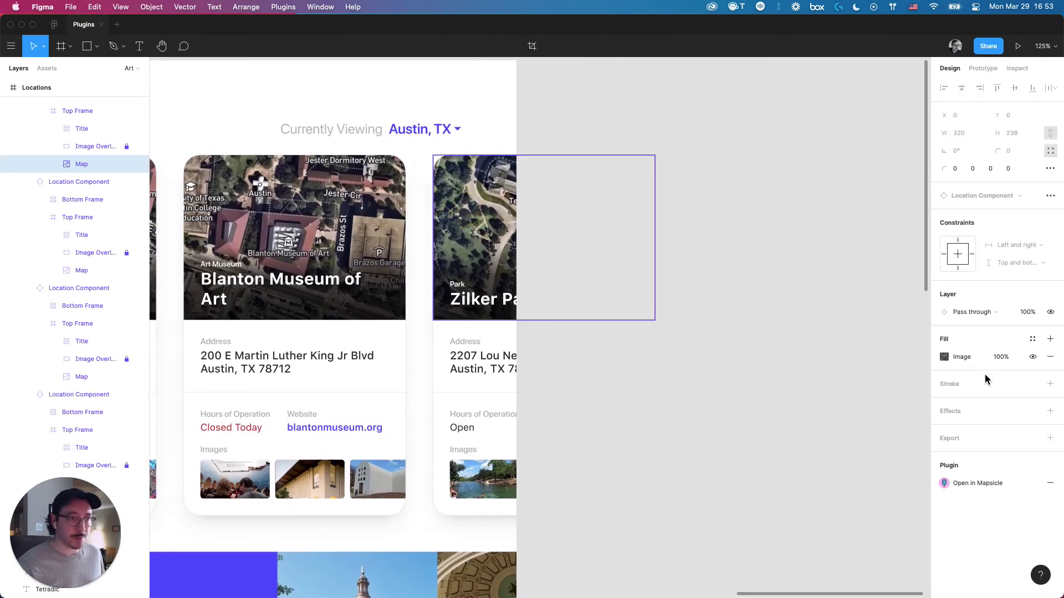
{"action": "left_click", "coordinate": [980, 484]}
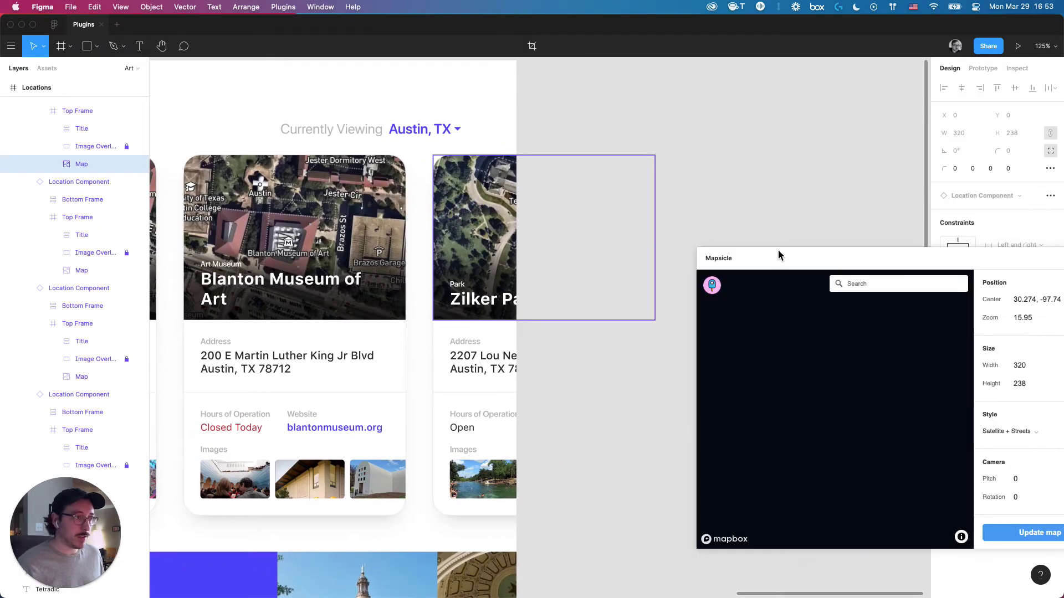
{"action": "left_click_drag", "start_coordinate": [779, 256], "coordinate": [606, 224]}
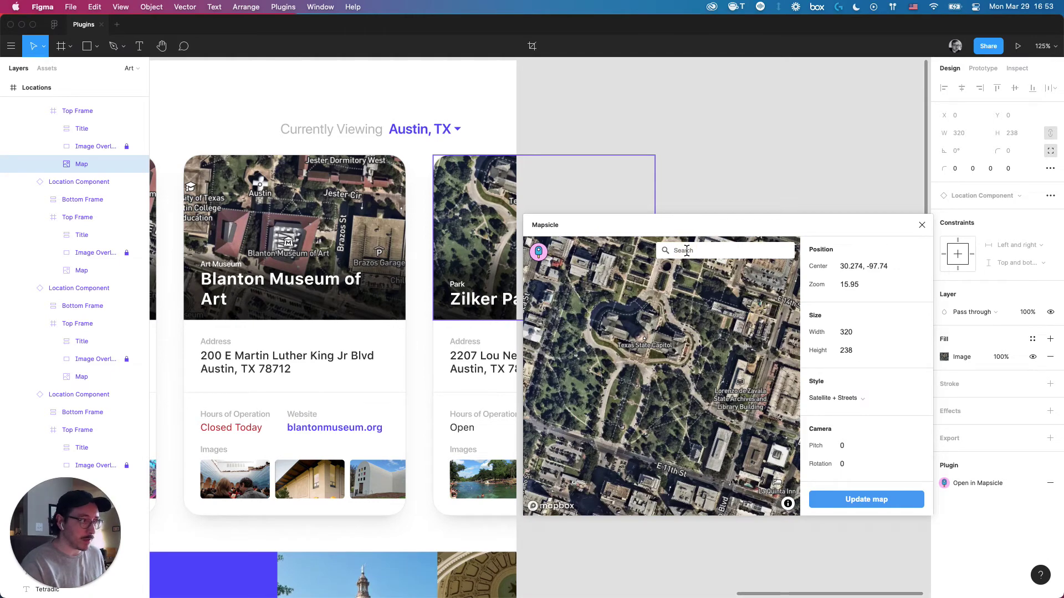
Step: Search the map for 2207 Lou Neff Road
{"action": "left_click", "coordinate": [686, 251]}
{"action": "type", "text": "zilker "}
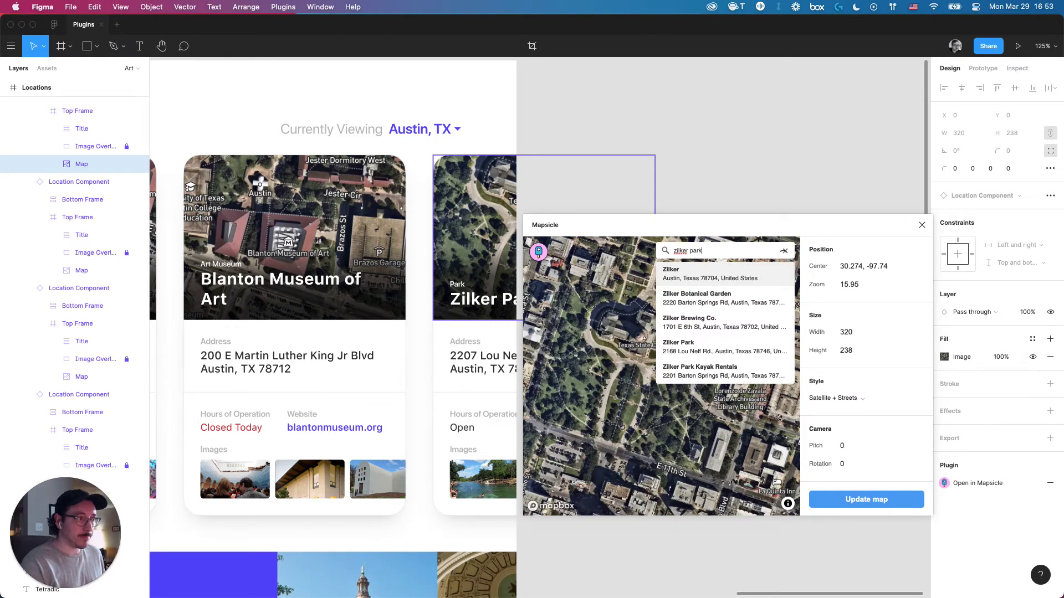
{"action": "type", "text": "park"}
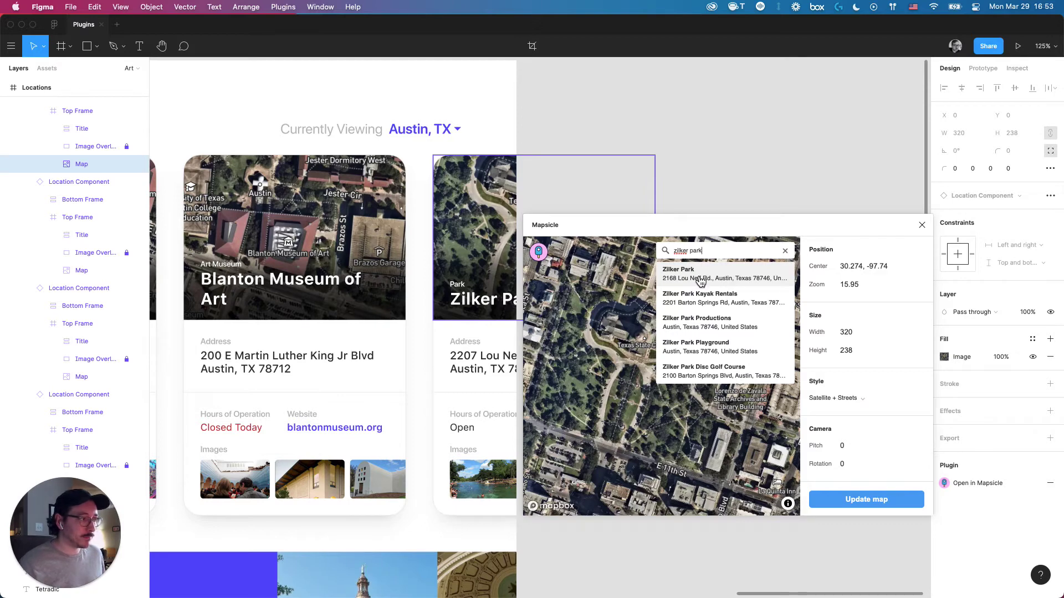
{"action": "double_click", "coordinate": [684, 251]}
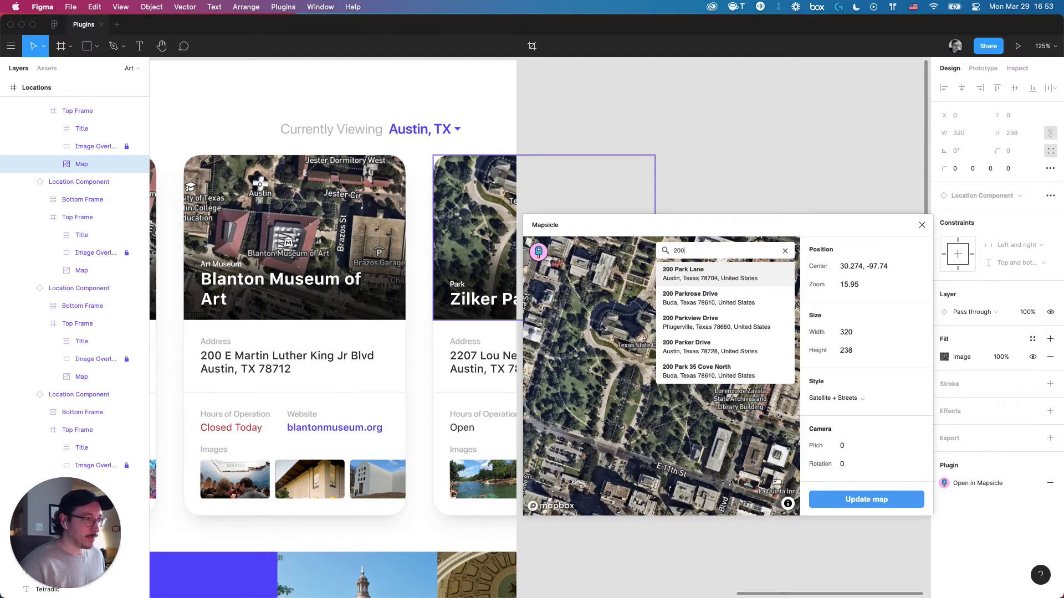
{"action": "type", "text": "07 lou neff"}
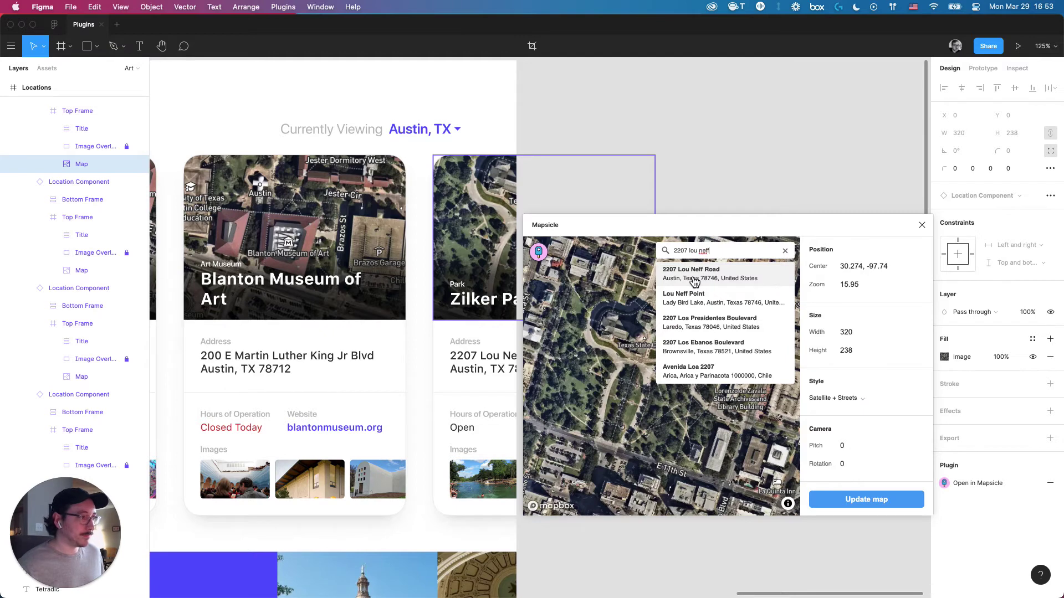
{"action": "left_click", "coordinate": [695, 282]}
Step: Frame Zilker Park and Barton Creek on the map and apply it to the card
{"action": "left_click_drag", "start_coordinate": [674, 417], "coordinate": [718, 373]}
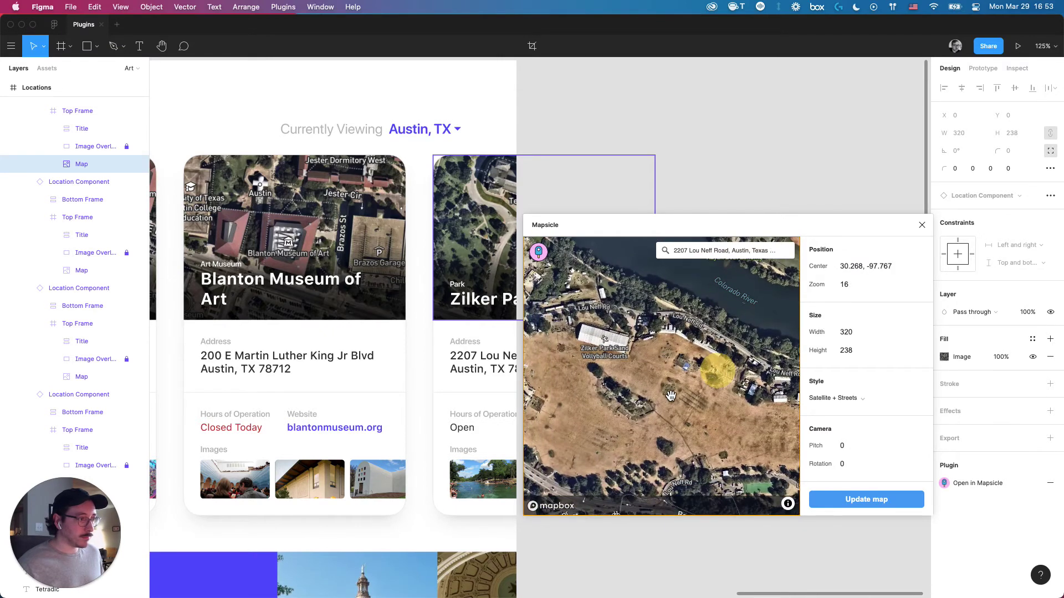
{"action": "left_click_drag", "start_coordinate": [653, 391], "coordinate": [691, 319]}
{"action": "left_click_drag", "start_coordinate": [712, 394], "coordinate": [696, 358]}
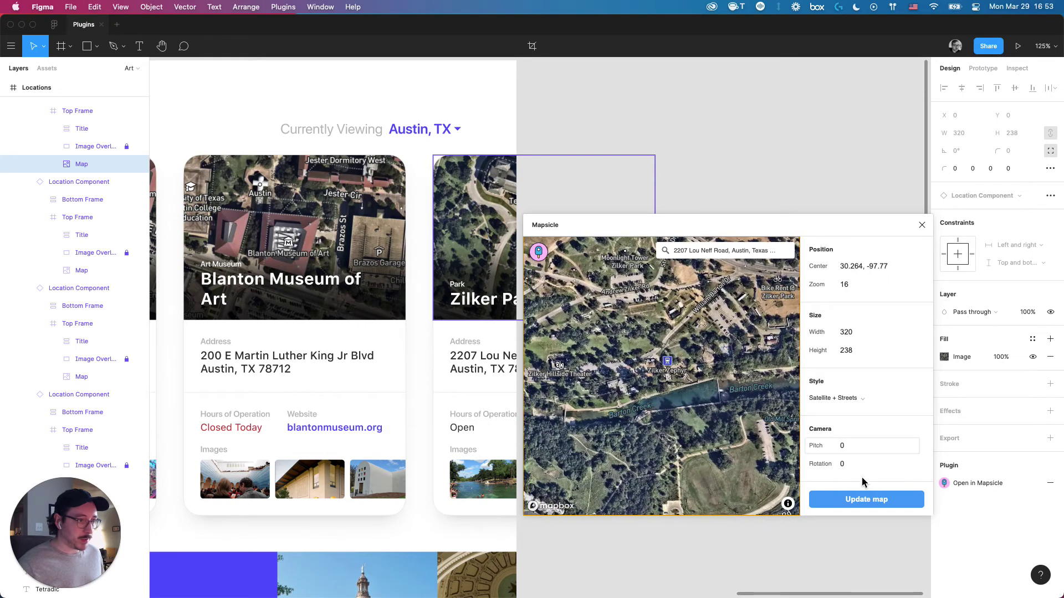
{"action": "left_click", "coordinate": [868, 501]}
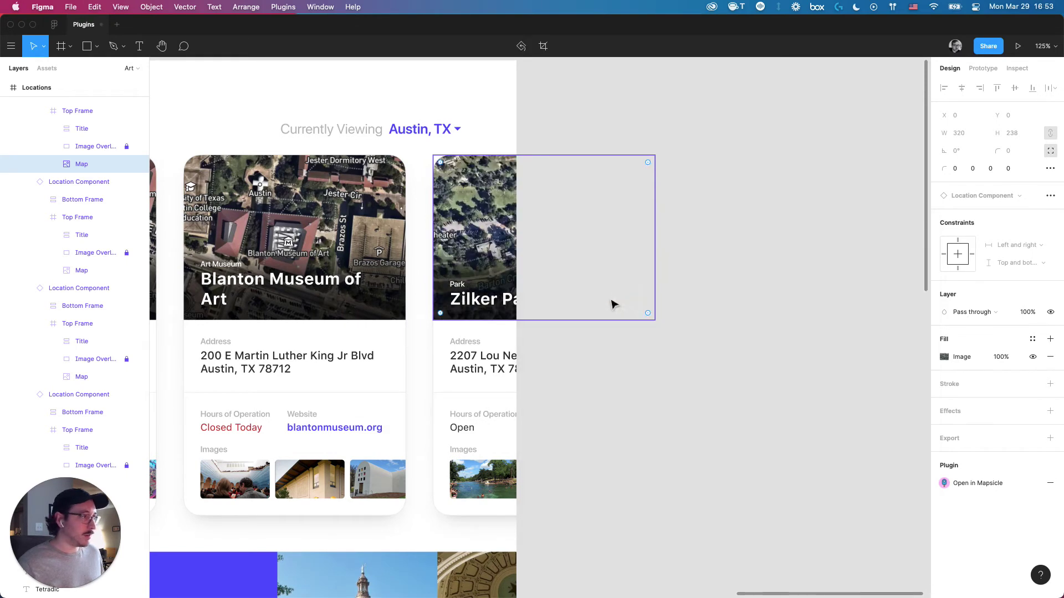
{"action": "left_click", "coordinate": [665, 323]}
{"action": "scroll", "coordinate": [720, 309], "scroll_direction": "left", "scroll_amount": 10}
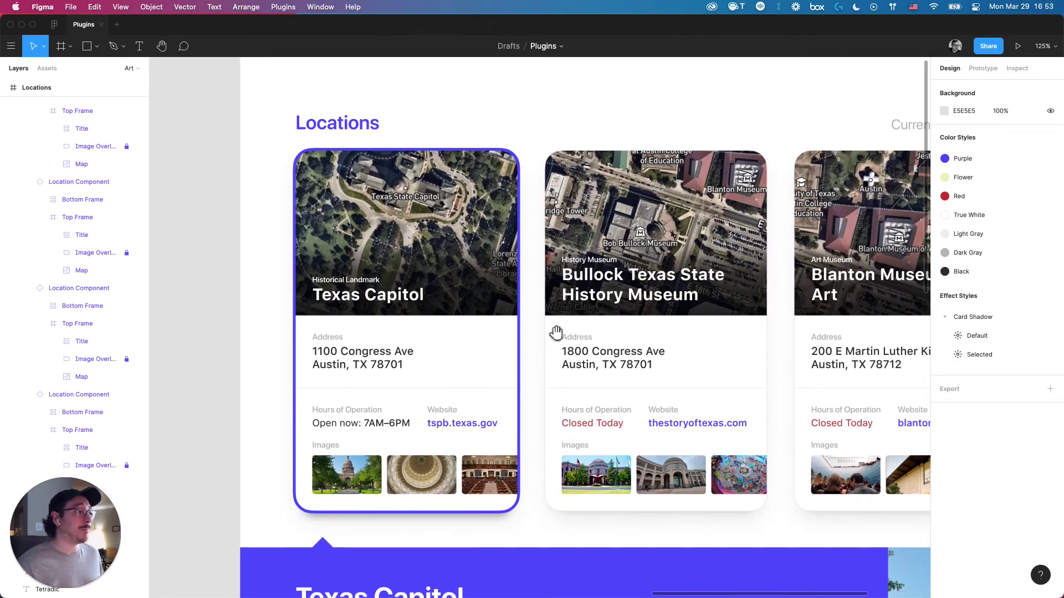
{"action": "scroll", "coordinate": [570, 360], "scroll_direction": "down", "scroll_amount": 5}
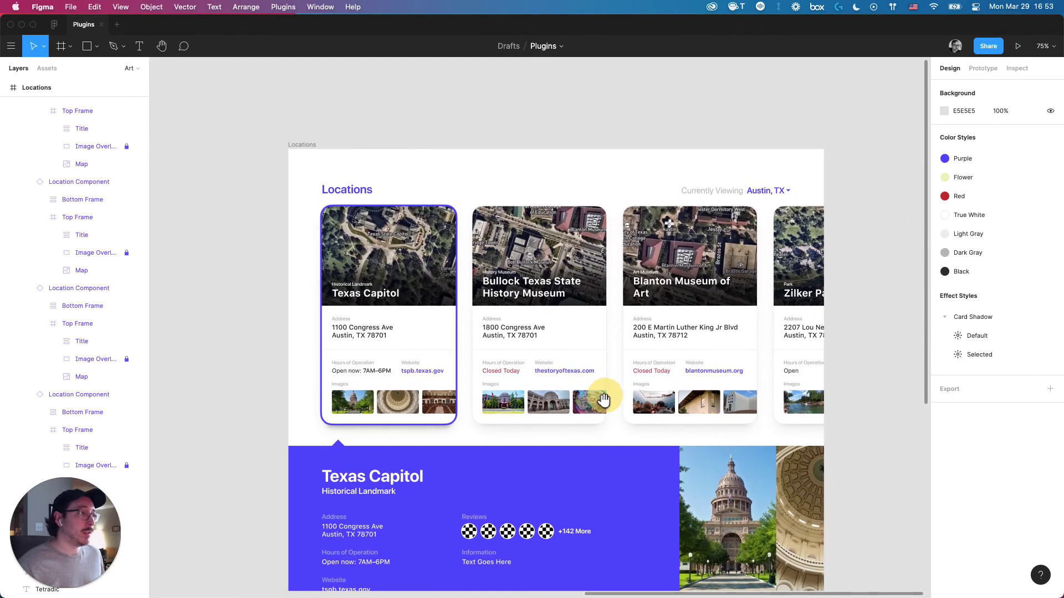
{"action": "left_click_drag", "start_coordinate": [604, 399], "coordinate": [587, 359]}
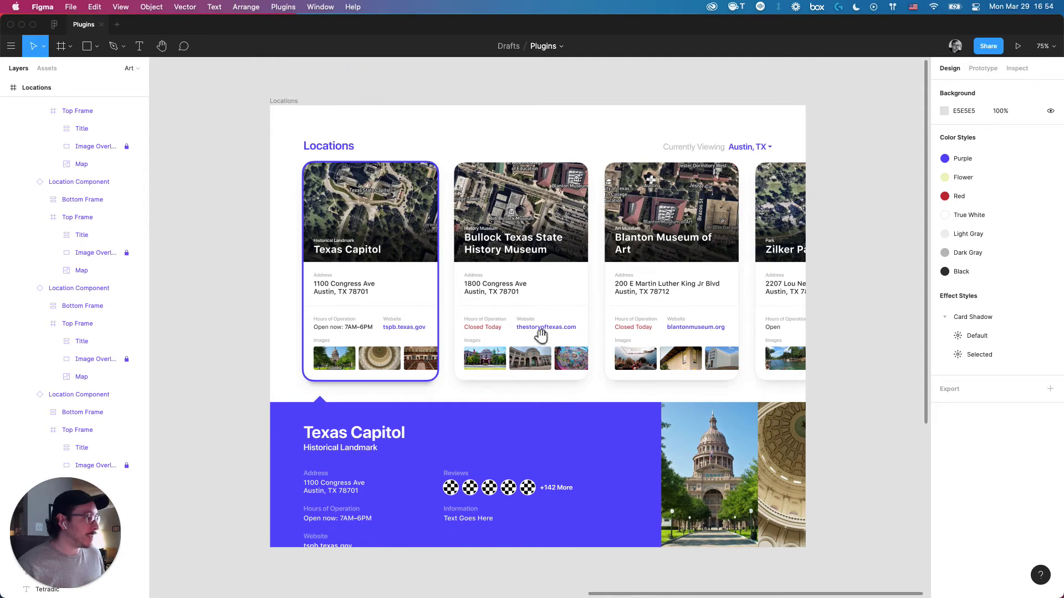
{"action": "scroll", "coordinate": [546, 337], "scroll_direction": "down", "scroll_amount": 1}
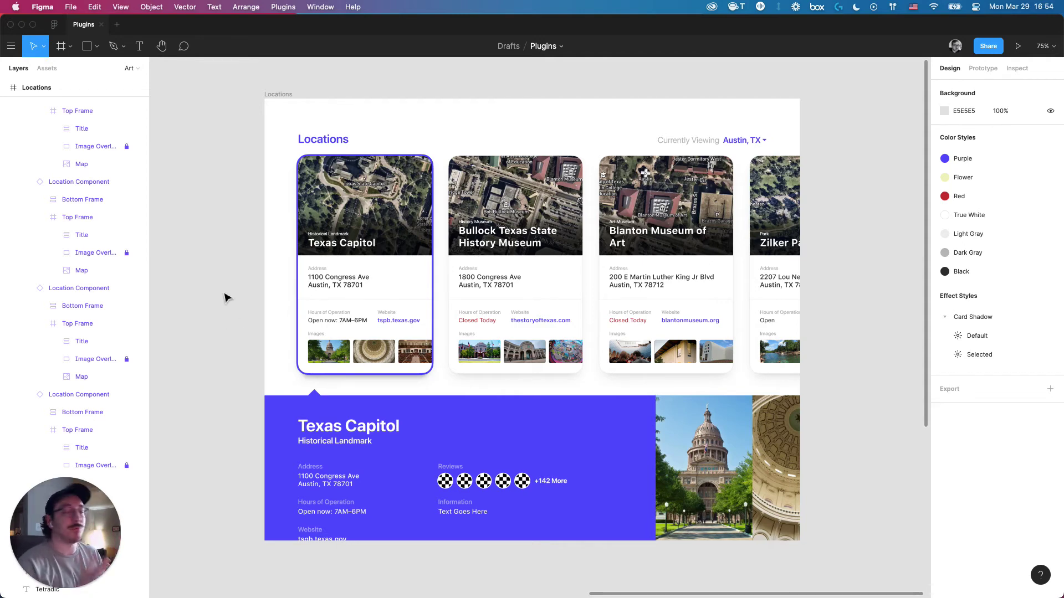
Step: Use the Find and Replace plugin to change all 'texas capitol' text to 'Texas State Capitol'
{"action": "left_click", "coordinate": [283, 8]}
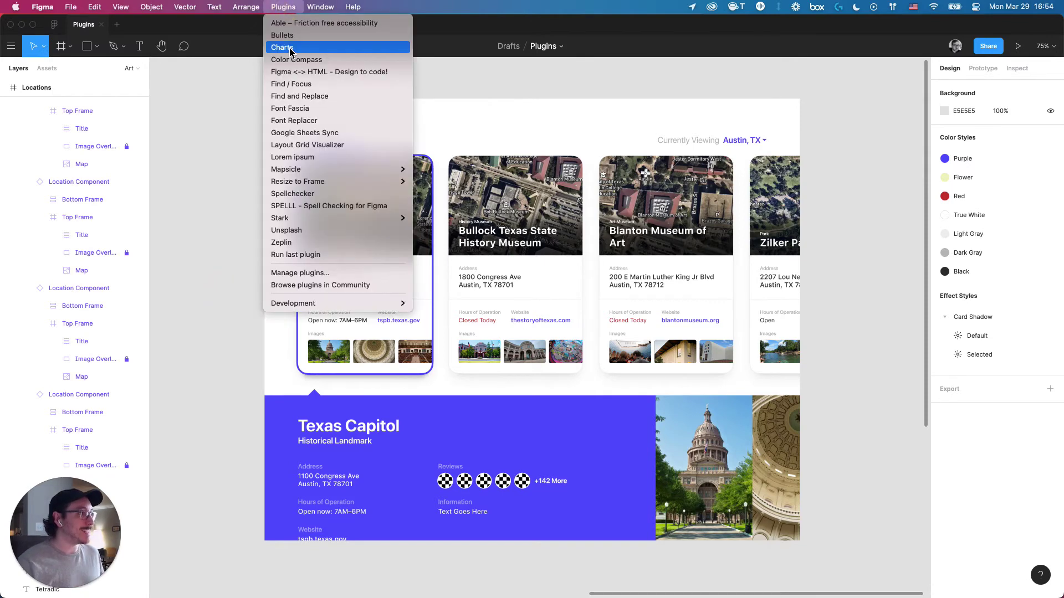
{"action": "left_click", "coordinate": [326, 99]}
{"action": "left_click", "coordinate": [582, 285]}
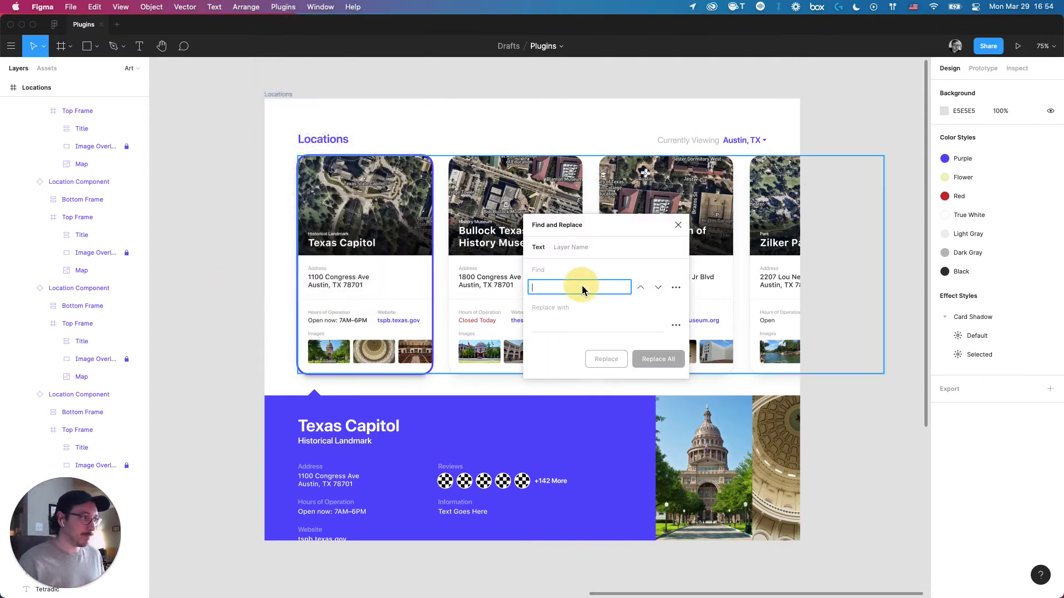
{"action": "type", "text": "texas ca"}
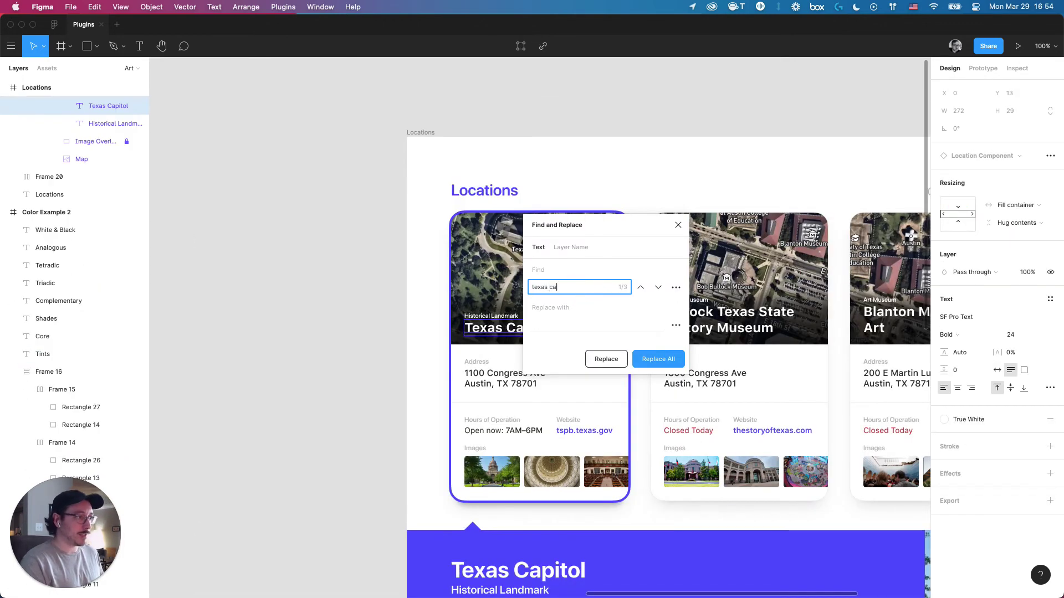
{"action": "type", "text": "pitol"}
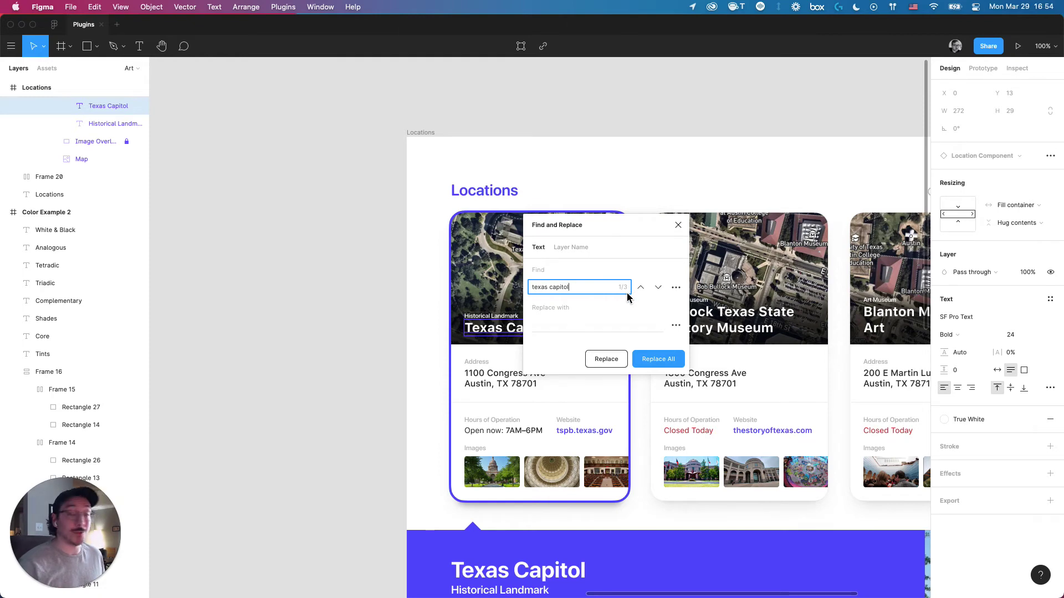
{"action": "left_click", "coordinate": [615, 326]}
{"action": "type", "text": "Tex"}
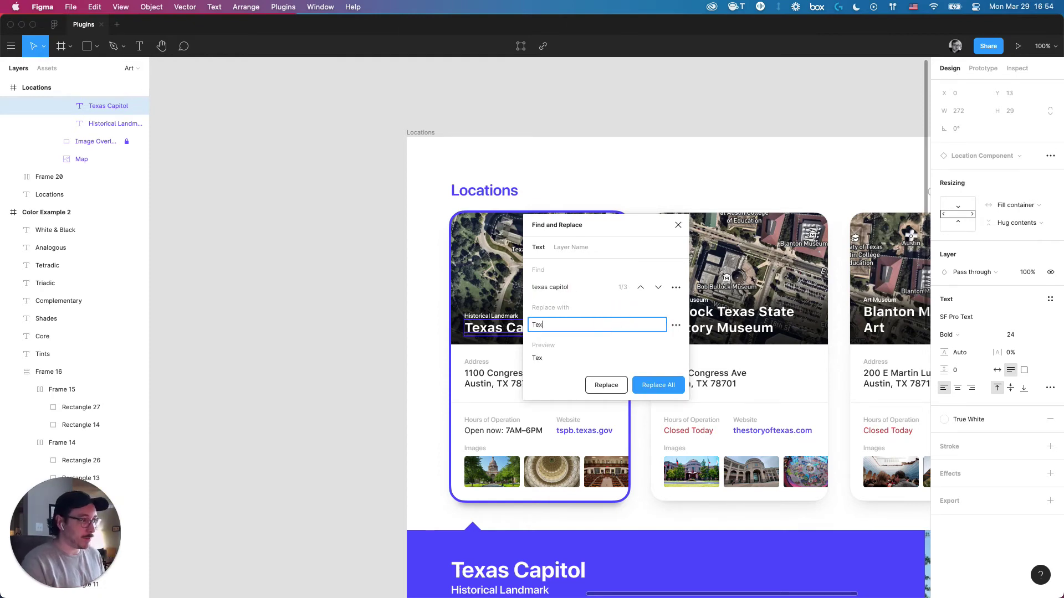
{"action": "type", "text": "as State"}
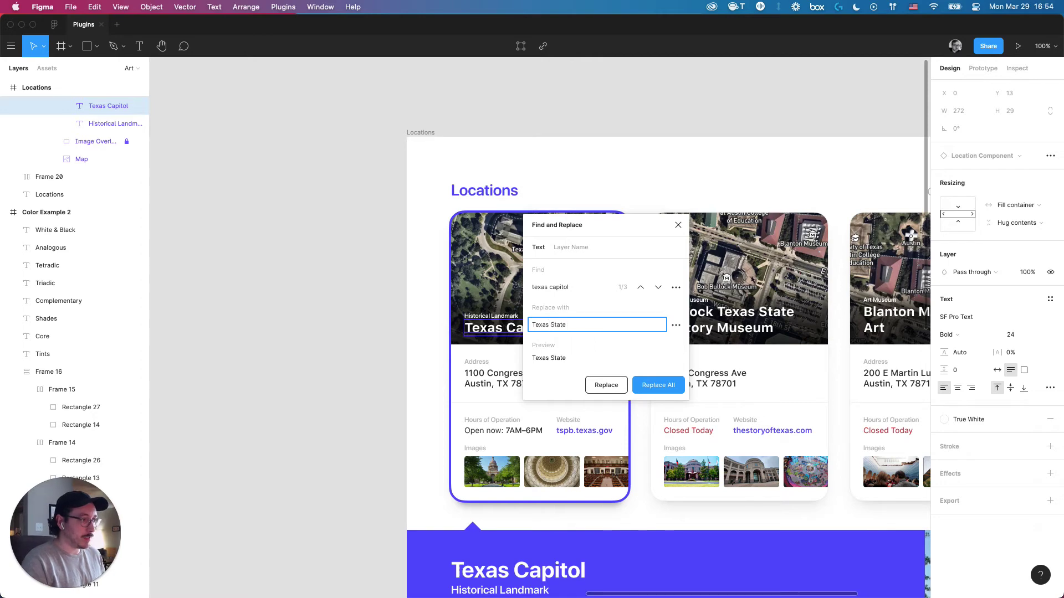
{"action": "type", "text": " S Capitol"}
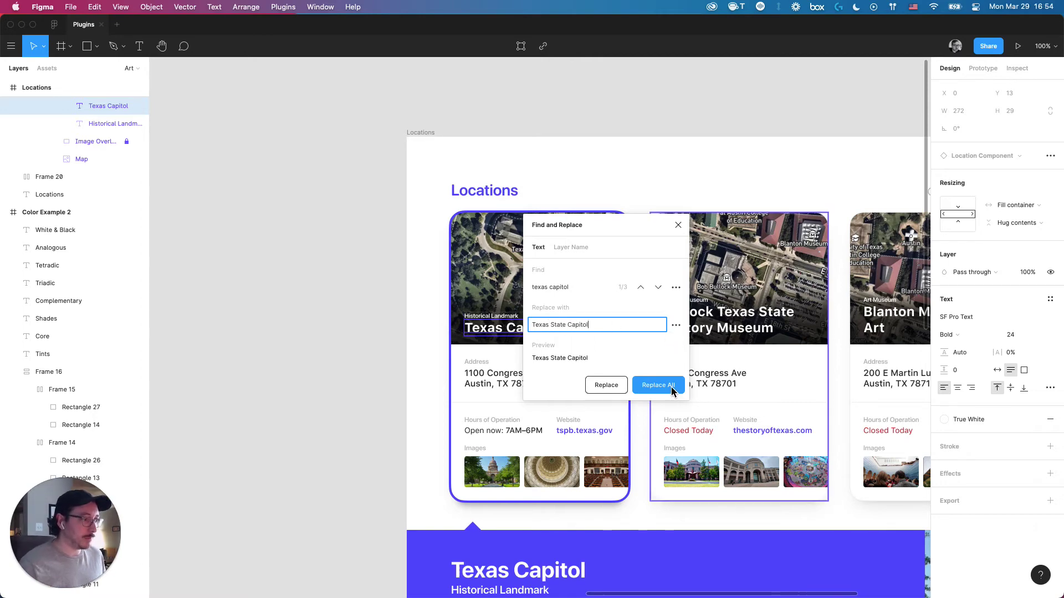
{"action": "left_click", "coordinate": [671, 391]}
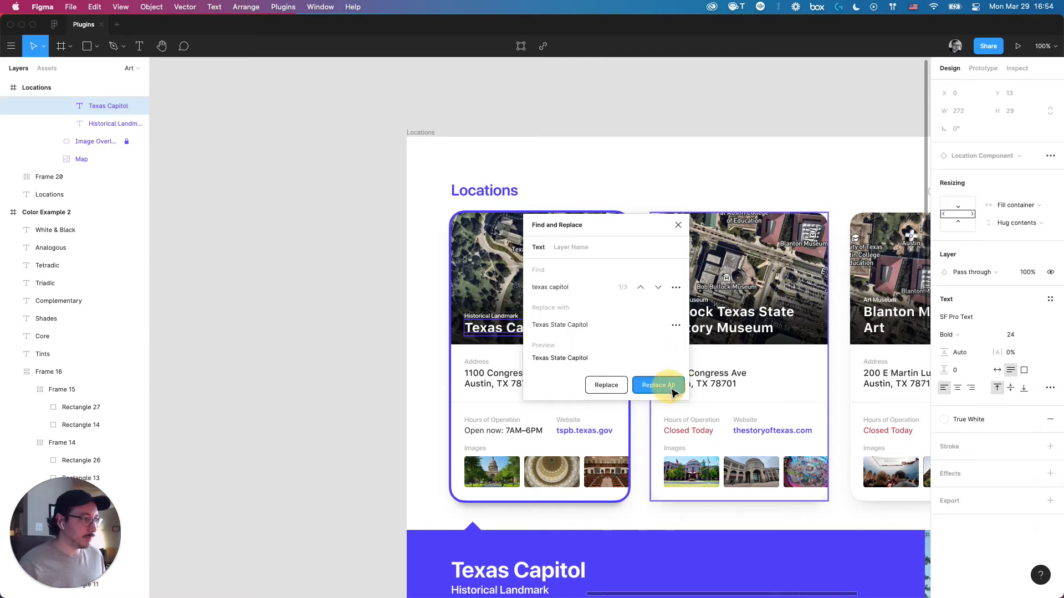
{"action": "left_click", "coordinate": [678, 225]}
{"action": "left_click", "coordinate": [332, 351]}
{"action": "scroll", "coordinate": [420, 347], "scroll_direction": "down", "scroll_amount": 4}
{"action": "scroll", "coordinate": [421, 347], "scroll_direction": "right", "scroll_amount": 4}
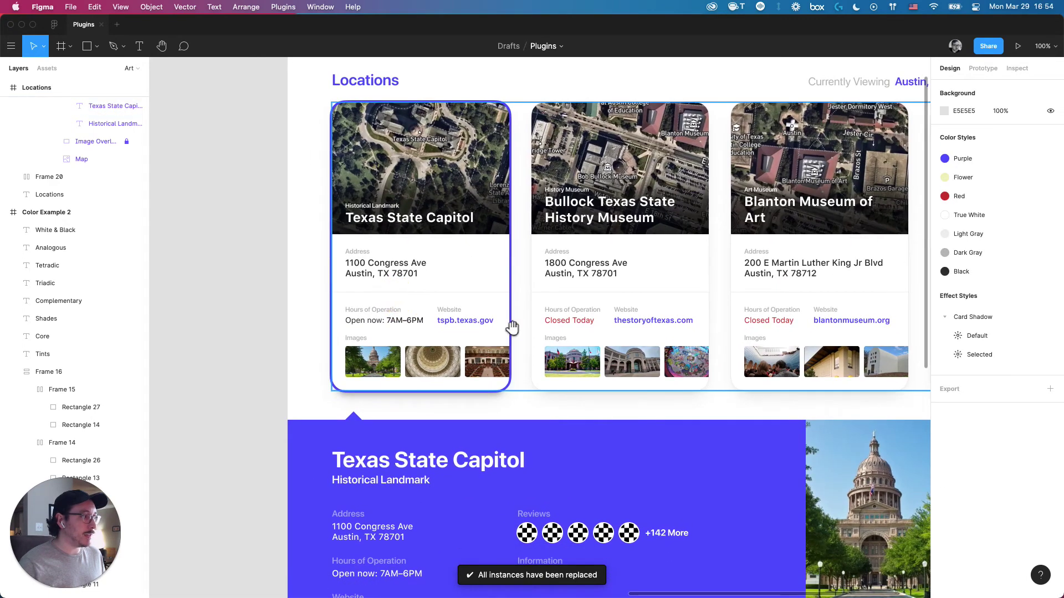
{"action": "scroll", "coordinate": [538, 387], "scroll_direction": "down", "scroll_amount": 8}
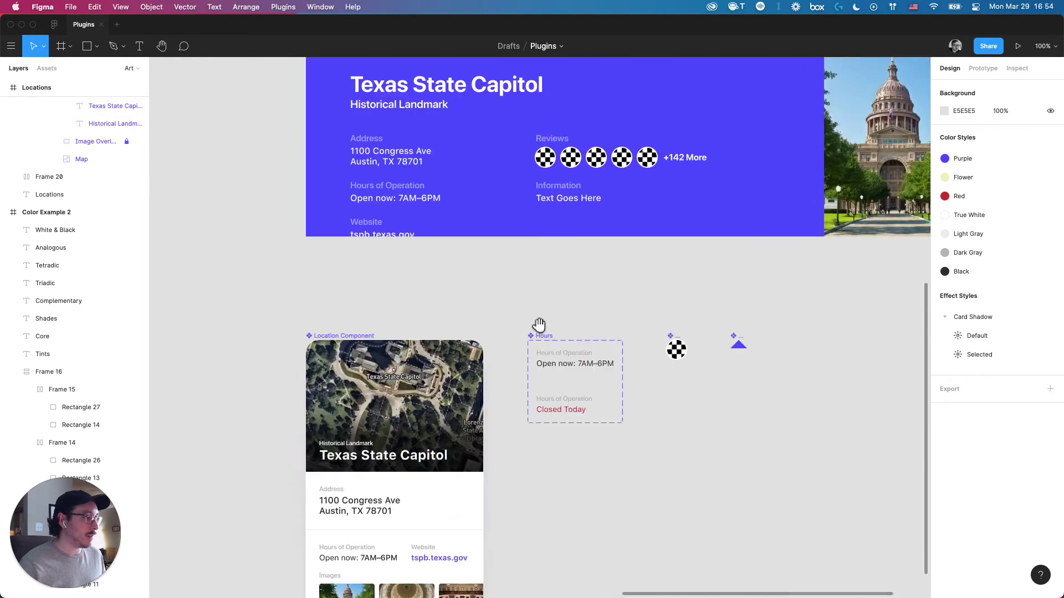
{"action": "scroll", "coordinate": [545, 297], "scroll_direction": "down", "scroll_amount": 1}
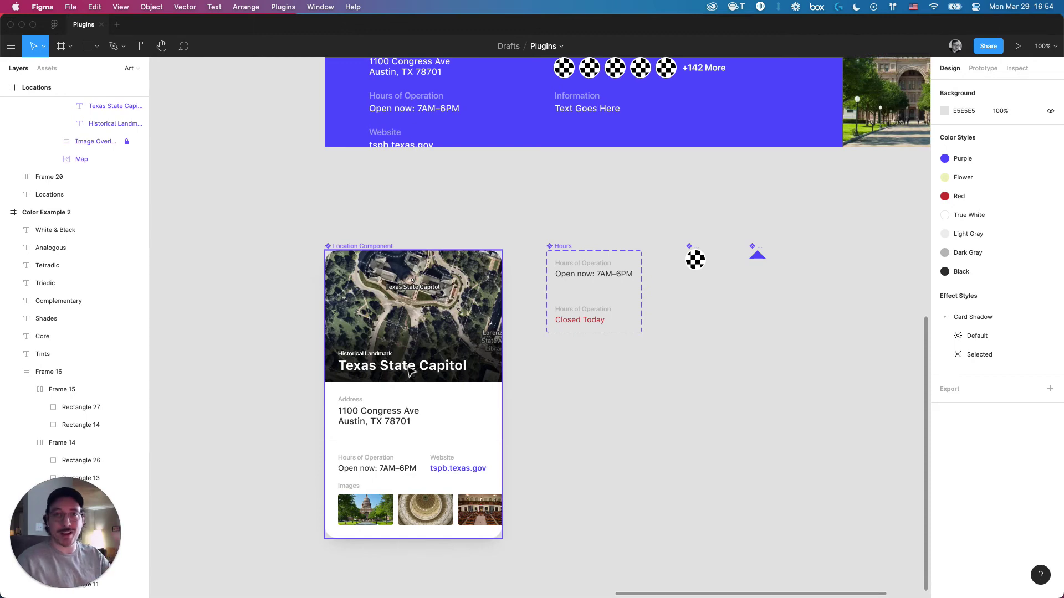
{"action": "scroll", "coordinate": [560, 349], "scroll_direction": "up", "scroll_amount": 7}
{"action": "scroll", "coordinate": [479, 485], "scroll_direction": "right", "scroll_amount": 2}
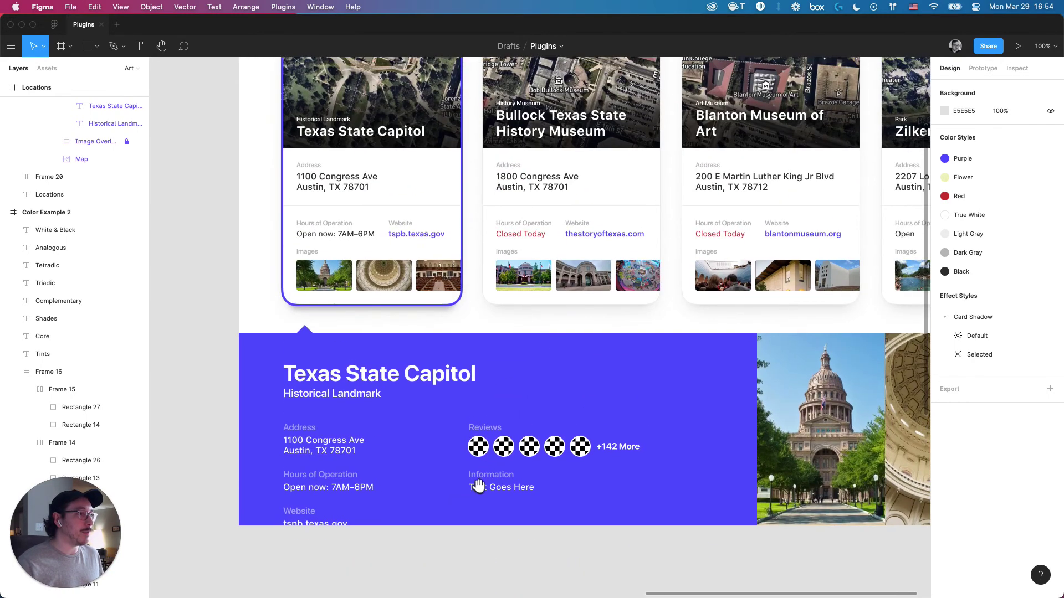
{"action": "scroll", "coordinate": [479, 485], "scroll_direction": "up", "scroll_amount": 3}
{"action": "scroll", "coordinate": [521, 376], "scroll_direction": "right", "scroll_amount": 1}
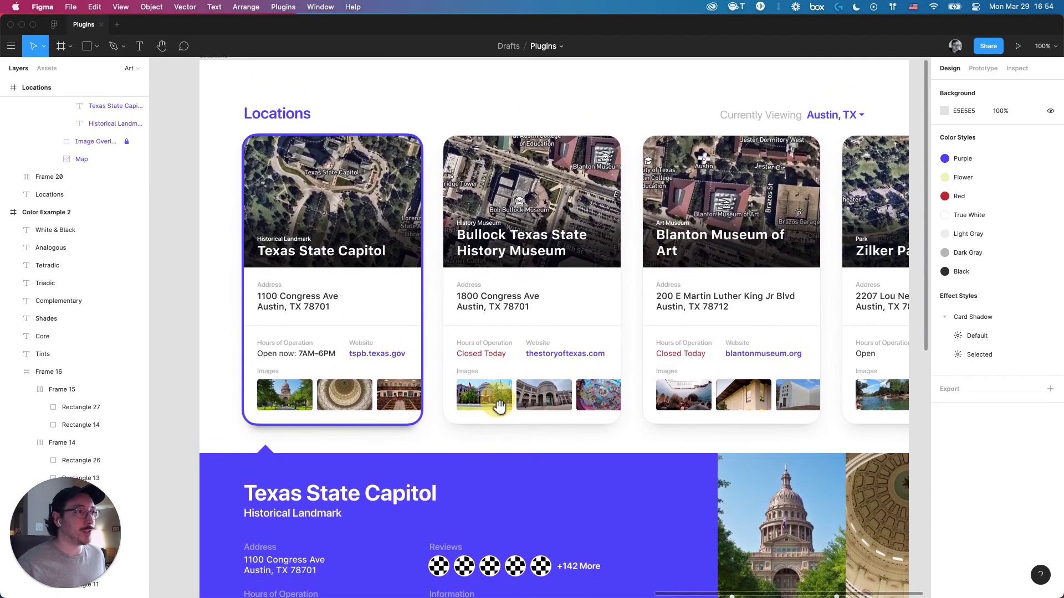
{"action": "scroll", "coordinate": [497, 411], "scroll_direction": "up", "scroll_amount": 1}
{"action": "scroll", "coordinate": [497, 411], "scroll_direction": "right", "scroll_amount": 1}
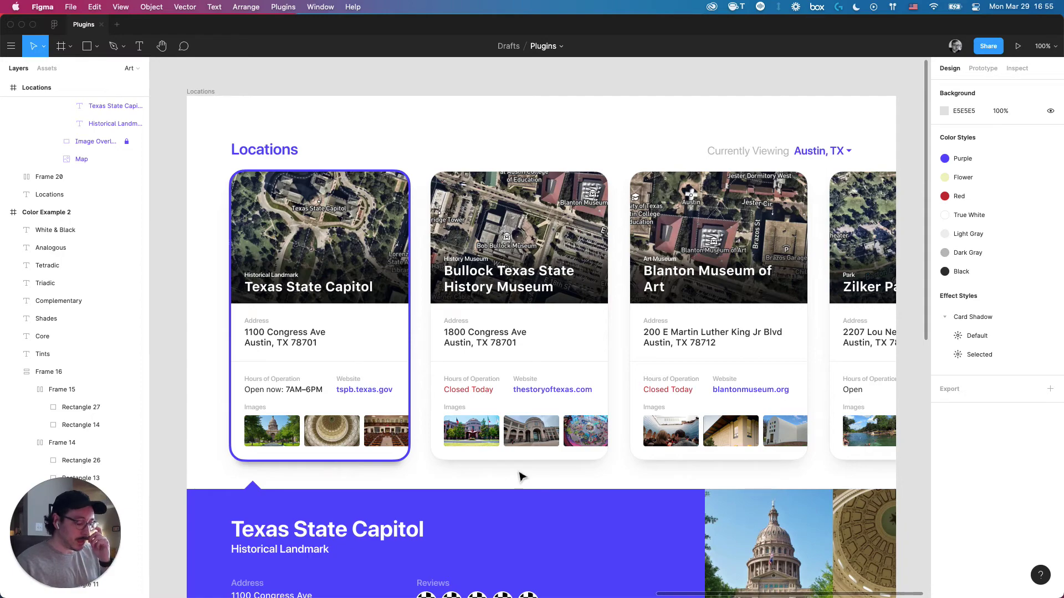
{"action": "left_click_drag", "start_coordinate": [586, 465], "coordinate": [610, 276]}
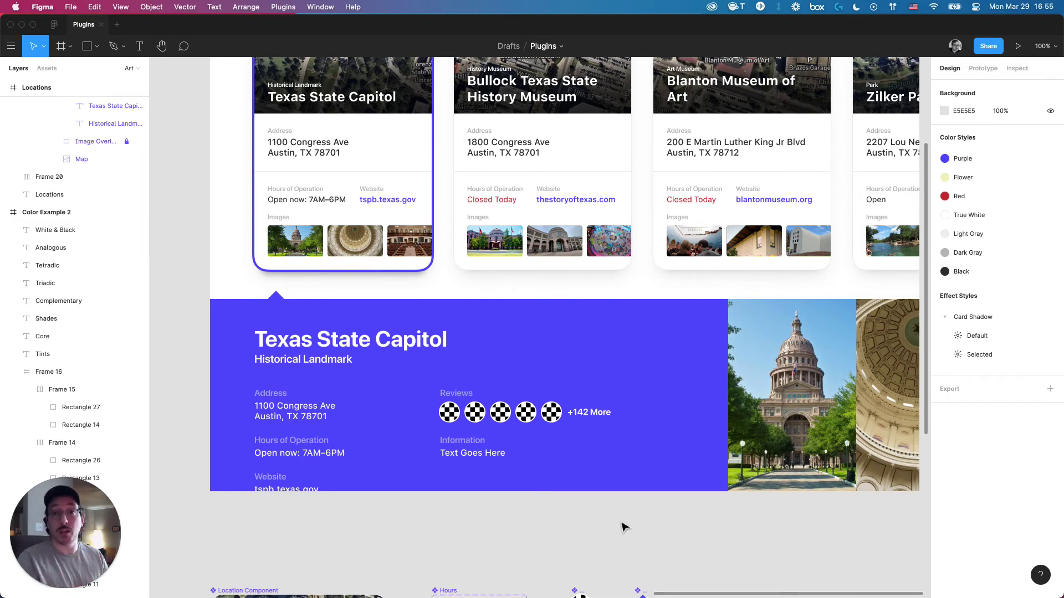
Step: Select all five review avatar circles in the Texas State Capitol Reviews row
{"action": "scroll", "coordinate": [610, 499], "scroll_direction": "down", "scroll_amount": 5}
{"action": "left_click", "coordinate": [565, 404]}
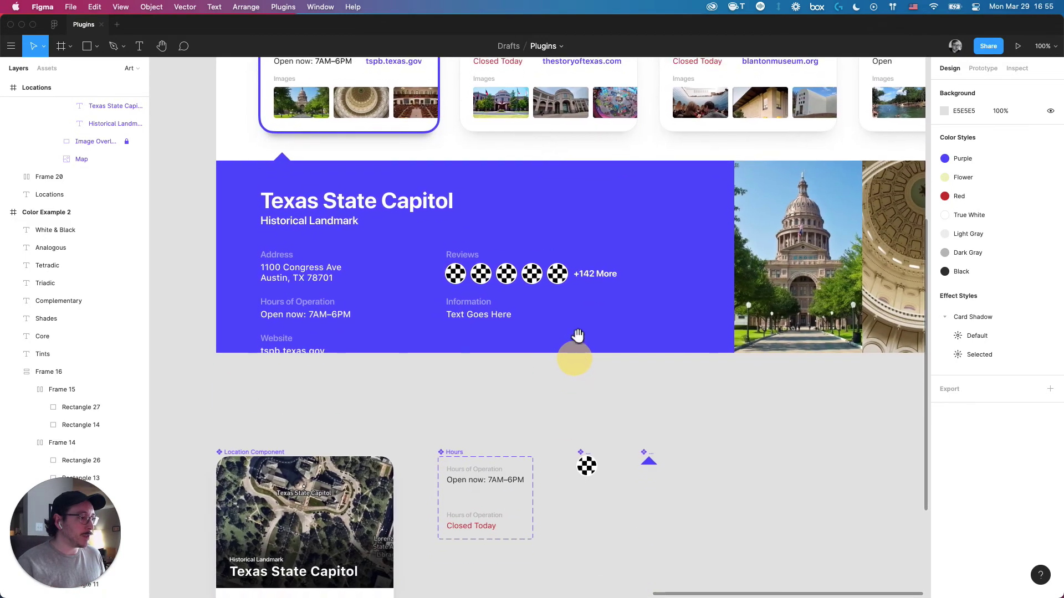
{"action": "double_click", "coordinate": [457, 275]}
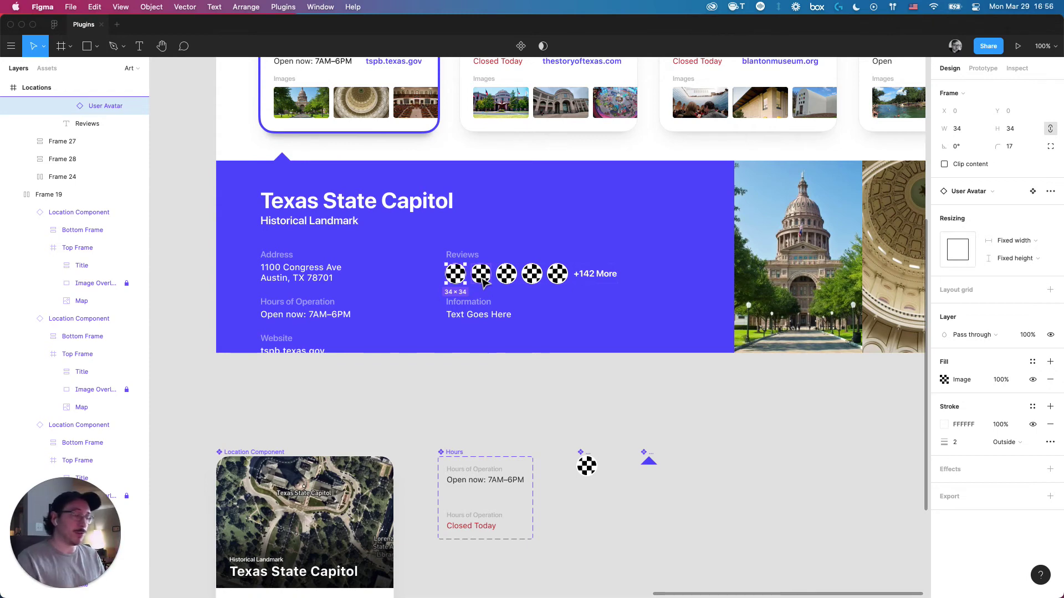
{"action": "left_click", "coordinate": [482, 277], "text": "shift"}
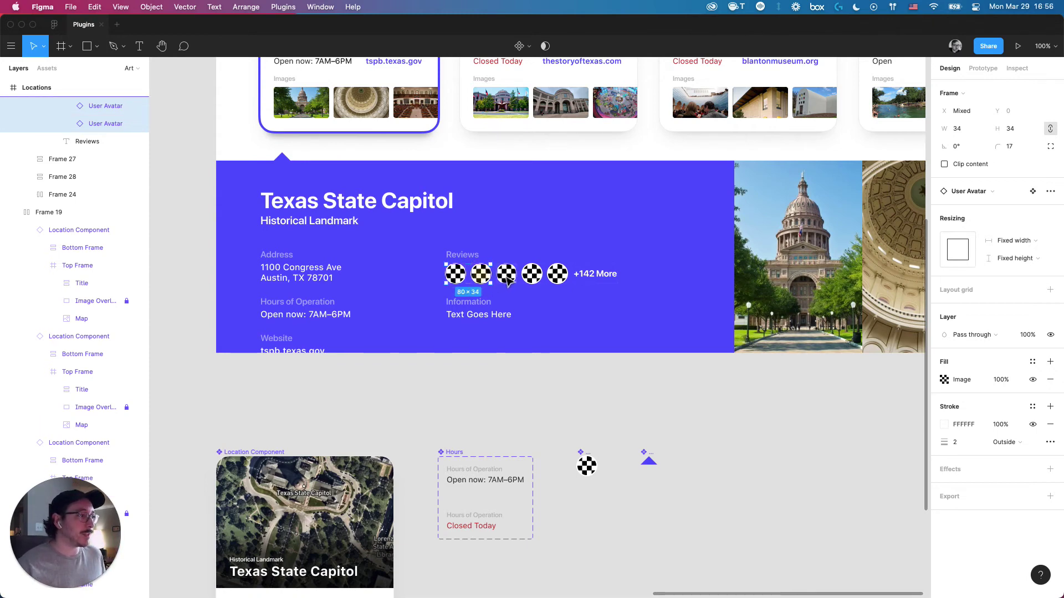
{"action": "left_click", "coordinate": [507, 276], "text": "shift"}
{"action": "left_click", "coordinate": [532, 274], "text": "shift"}
{"action": "left_click", "coordinate": [565, 278], "text": "shift"}
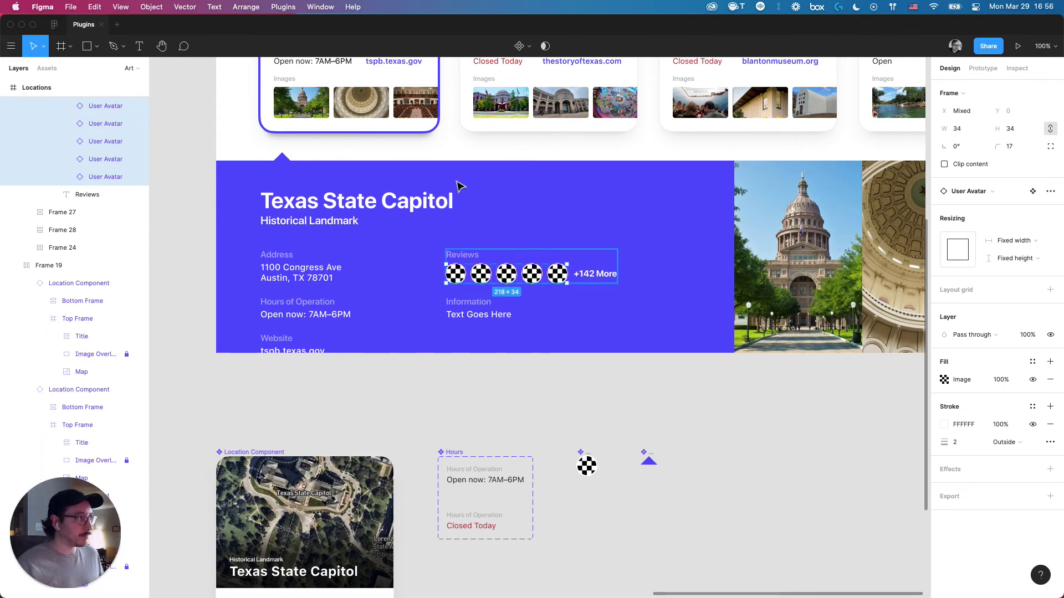
{"action": "left_click", "coordinate": [282, 7]}
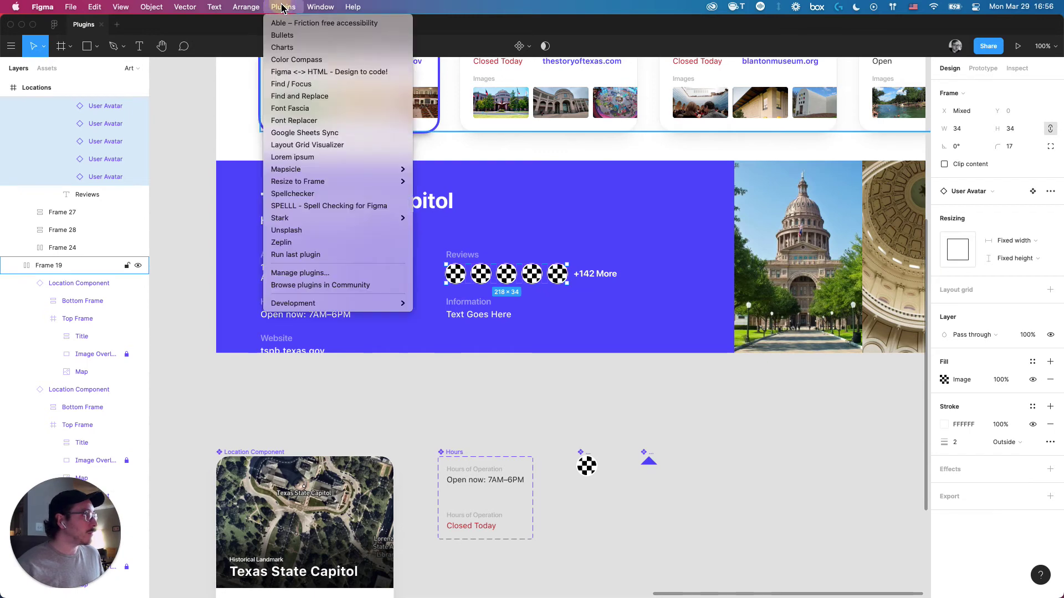
Step: Fill the five avatars with random Unsplash photos using the 'portrait' preset
{"action": "left_click", "coordinate": [349, 231]}
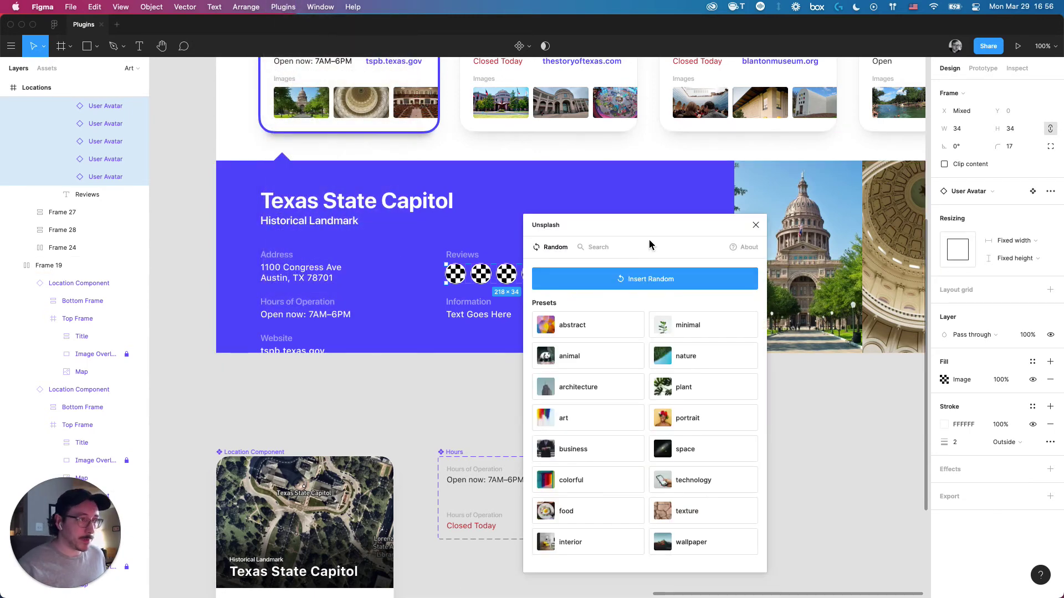
{"action": "left_click_drag", "start_coordinate": [647, 228], "coordinate": [782, 199]}
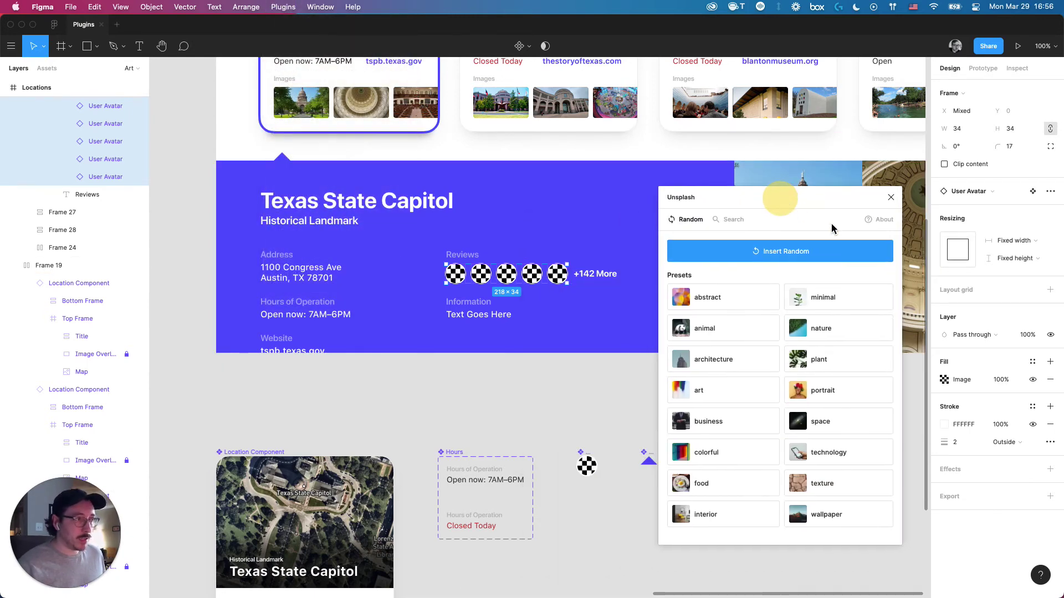
{"action": "left_click", "coordinate": [733, 220]}
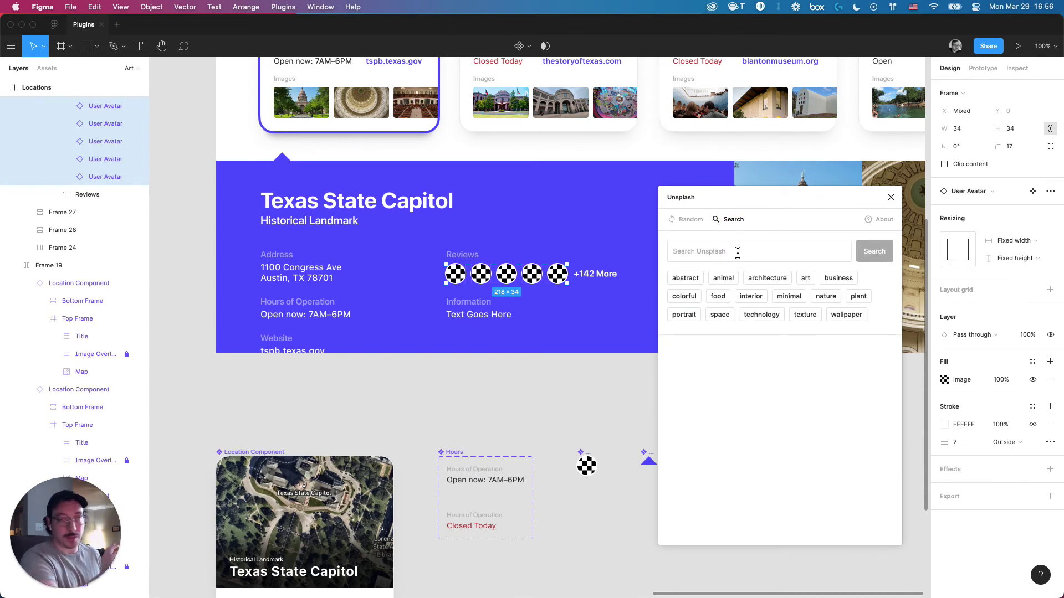
{"action": "left_click", "coordinate": [700, 222]}
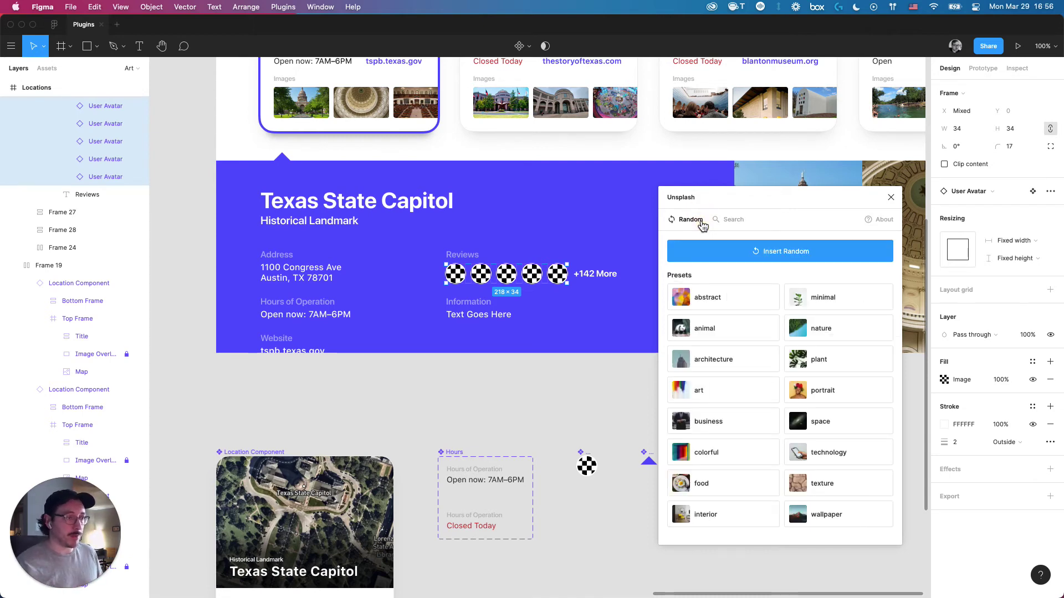
{"action": "left_click", "coordinate": [836, 398]}
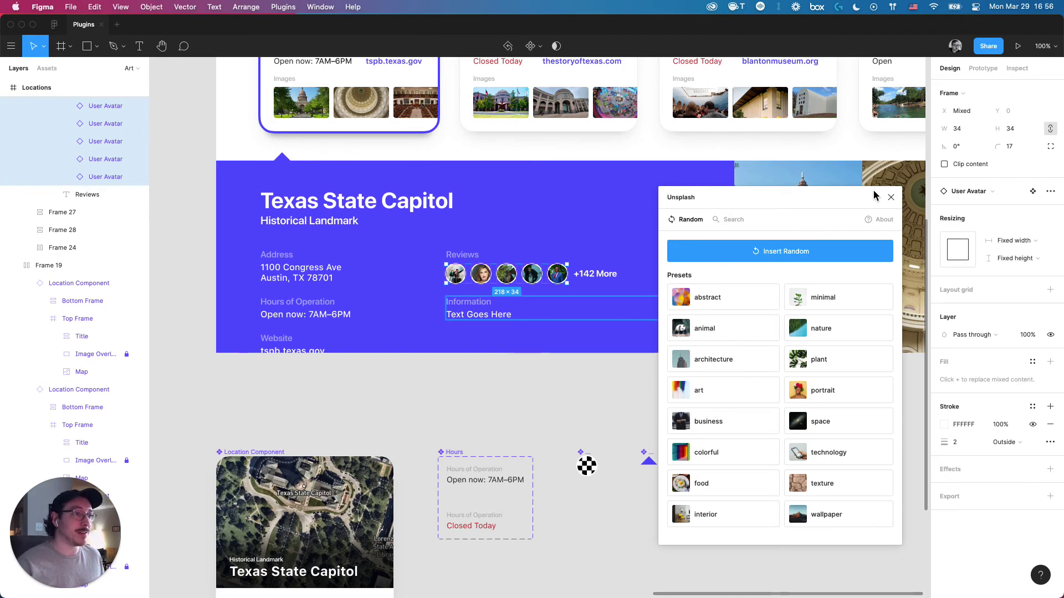
{"action": "left_click", "coordinate": [890, 198]}
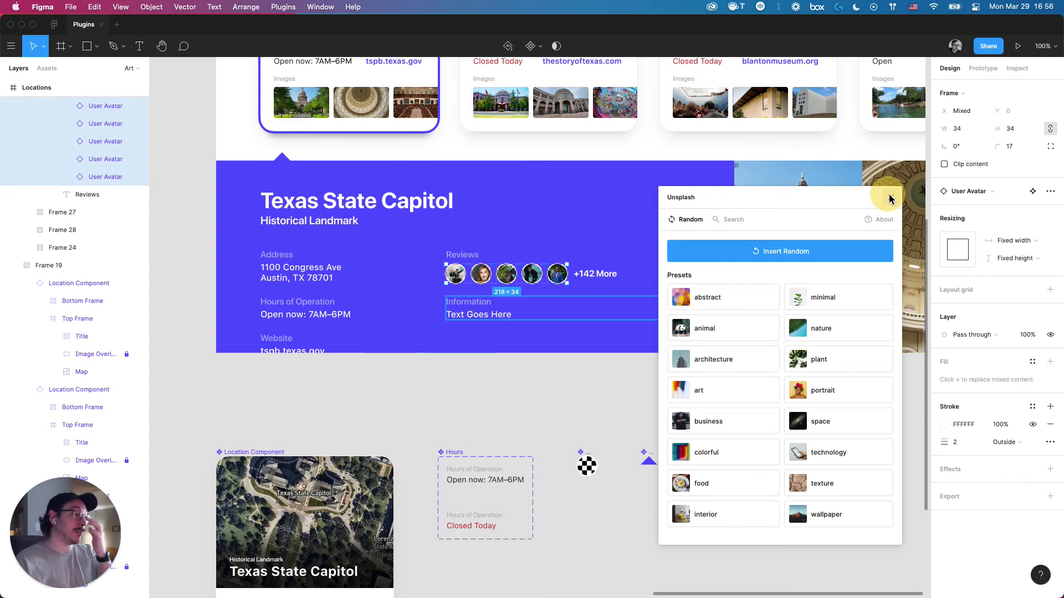
Step: Deselect the avatars and select the 'Text Goes Here' Information text layer
{"action": "left_click", "coordinate": [891, 198]}
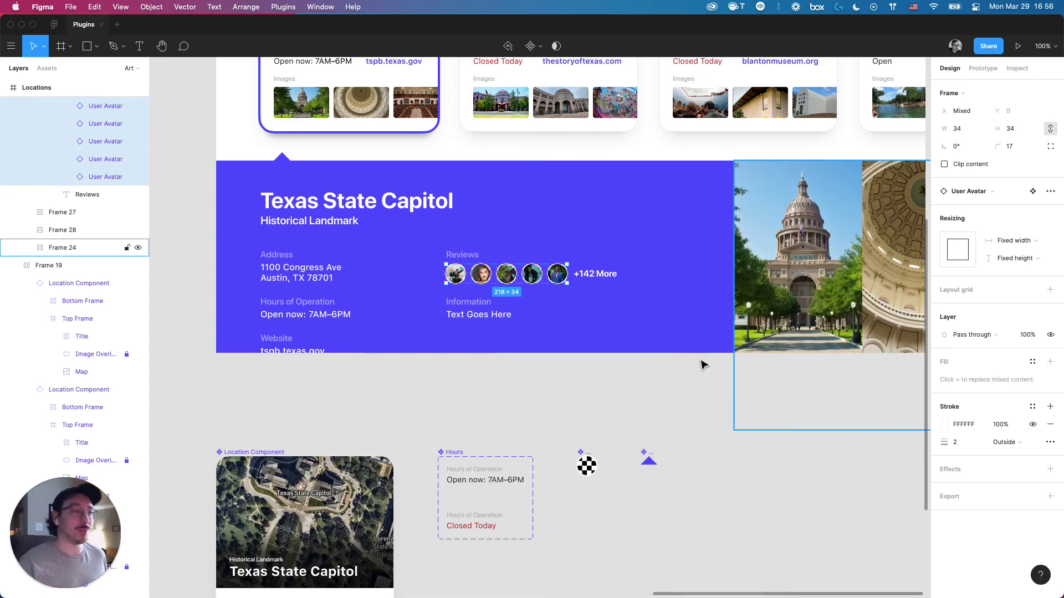
{"action": "left_click", "coordinate": [605, 417]}
{"action": "left_click_drag", "start_coordinate": [624, 458], "coordinate": [622, 404]}
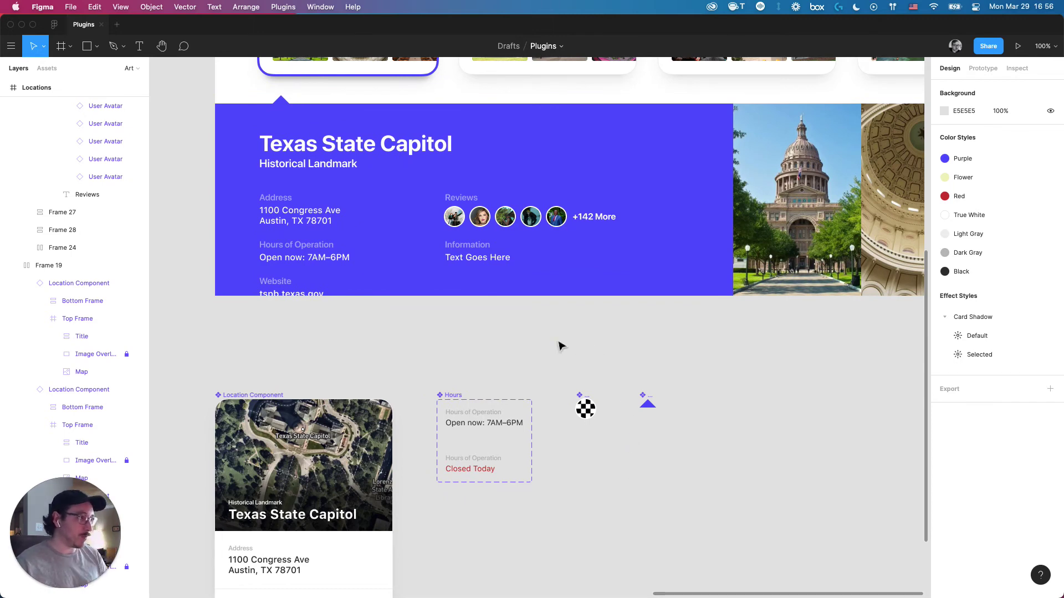
{"action": "left_click_drag", "start_coordinate": [525, 229], "coordinate": [504, 332]}
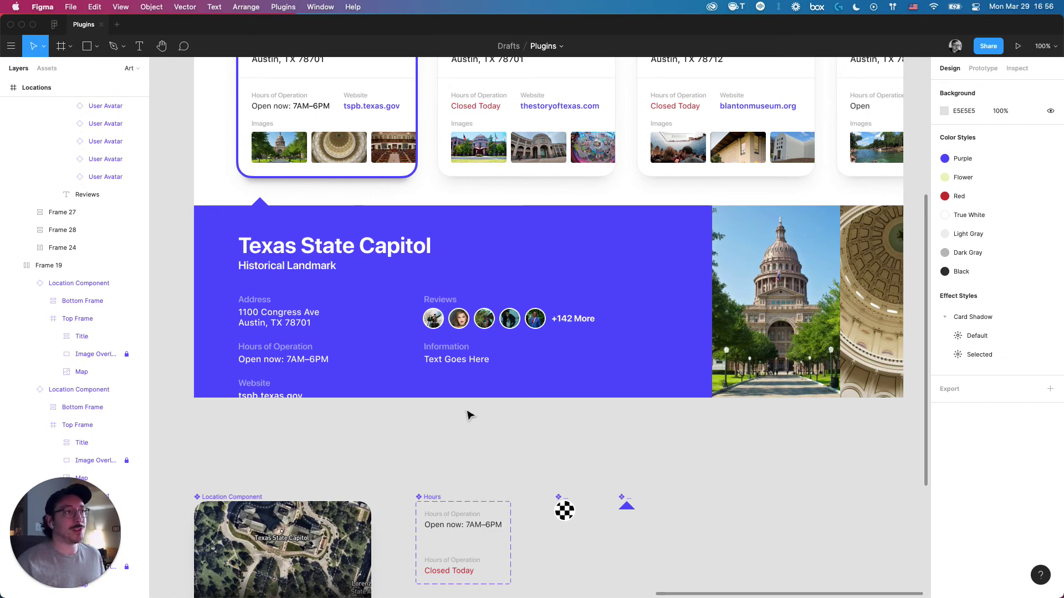
{"action": "left_click", "coordinate": [475, 358], "text": "super"}
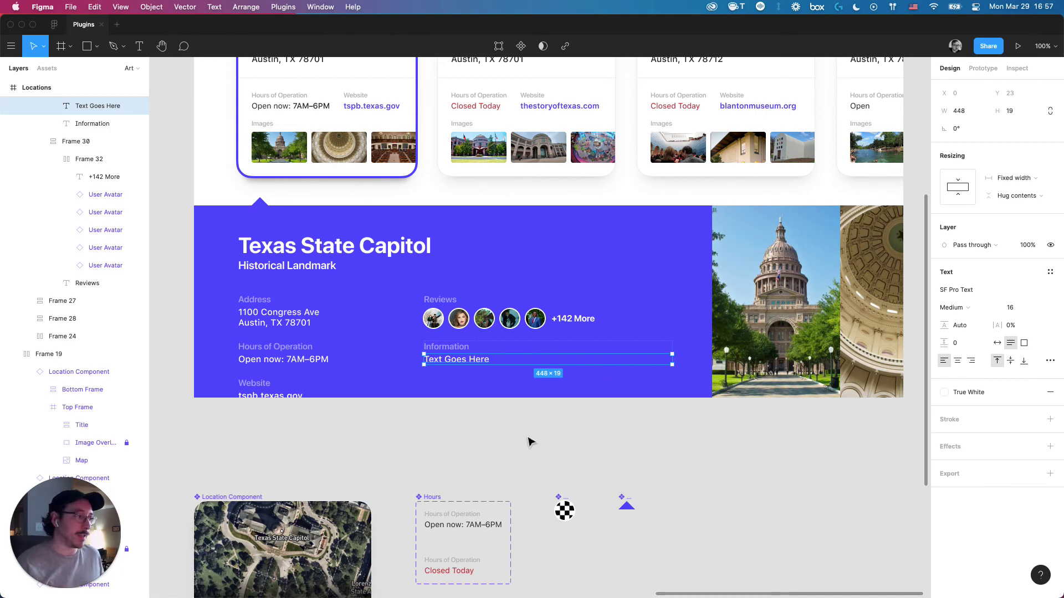
Step: Make the 'Text Goes Here' box taller and fill it with Lorem ipsum plugin text
{"action": "left_click", "coordinate": [280, 6]}
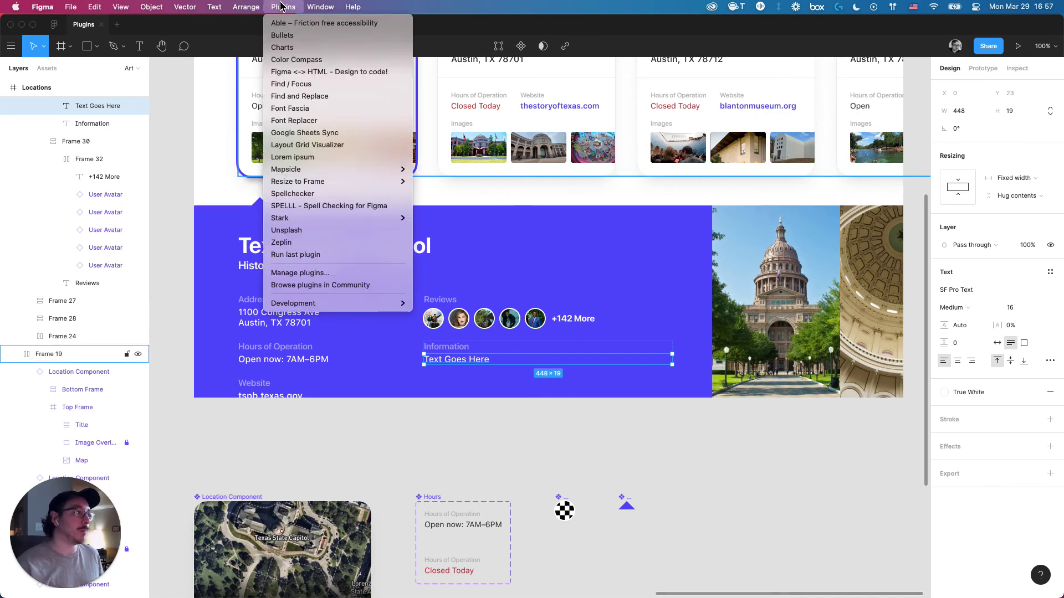
{"action": "left_click", "coordinate": [339, 158]}
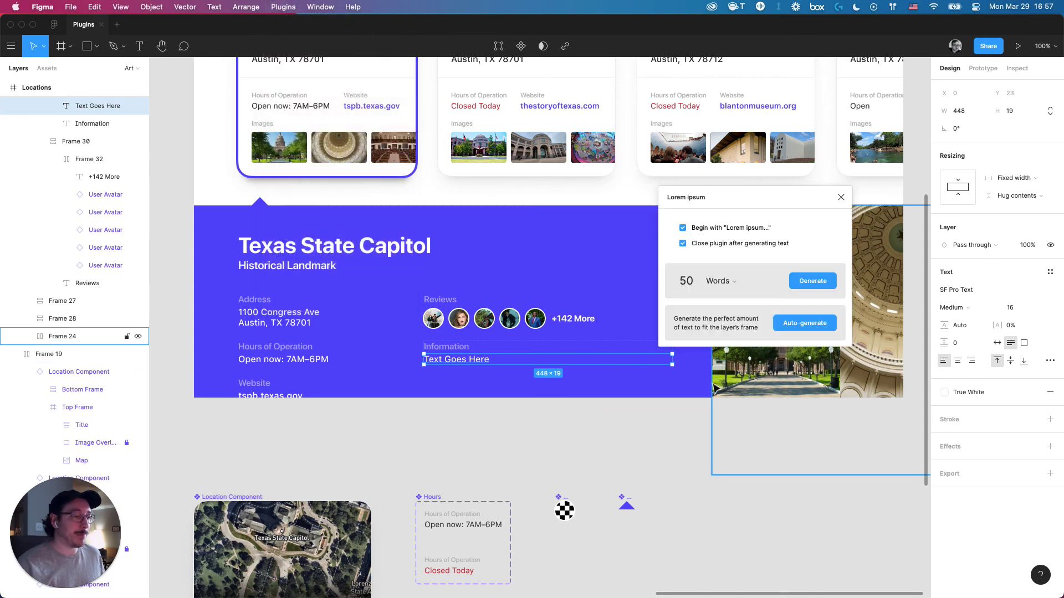
{"action": "left_click_drag", "start_coordinate": [763, 206], "coordinate": [796, 341]}
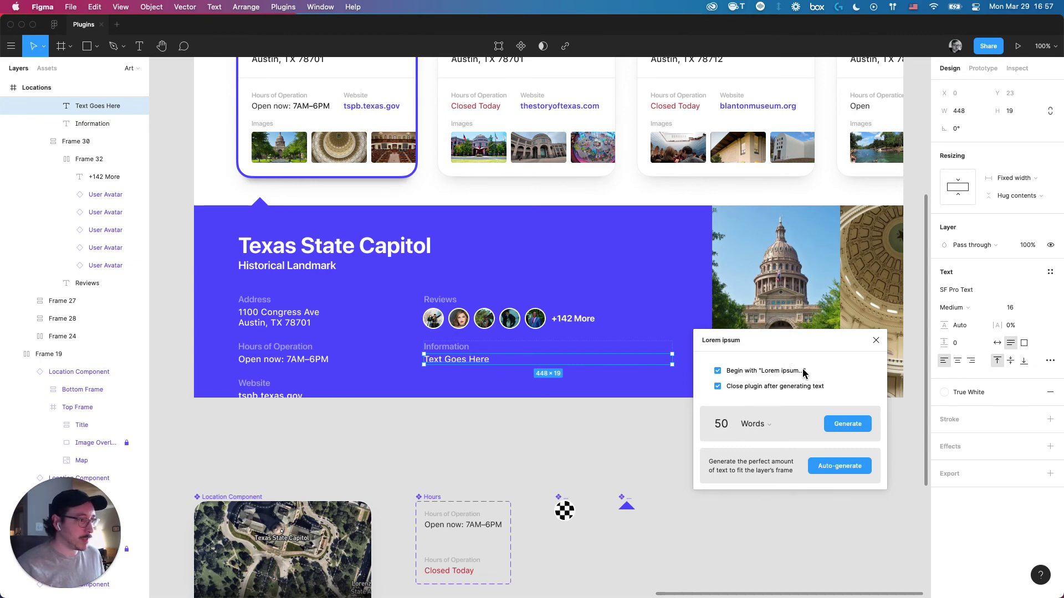
{"action": "left_click", "coordinate": [579, 360]}
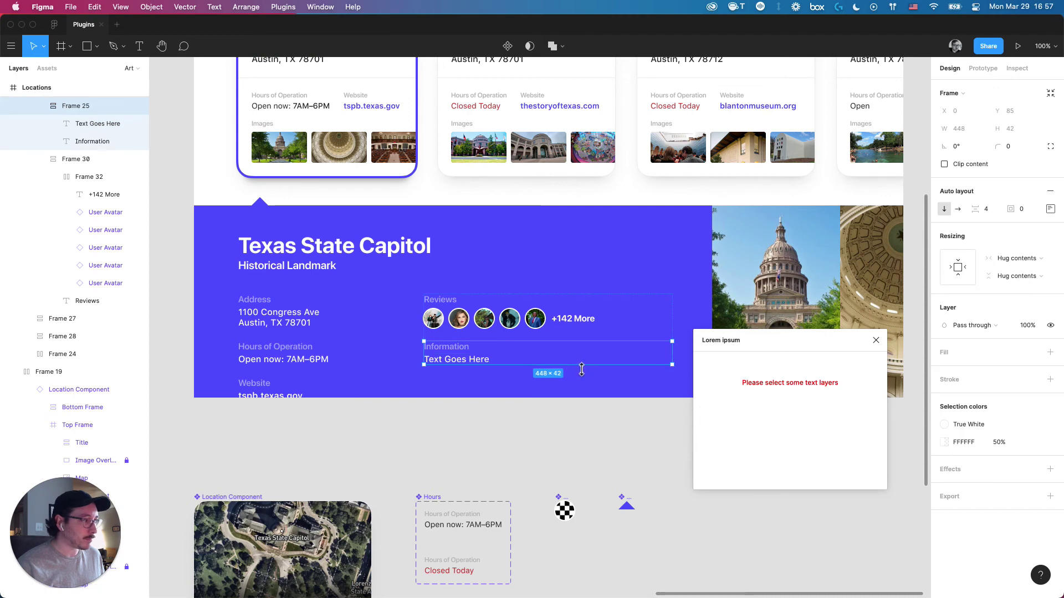
{"action": "left_click", "coordinate": [445, 359]}
{"action": "left_click_drag", "start_coordinate": [522, 371], "coordinate": [523, 401]}
{"action": "left_click", "coordinate": [837, 471]}
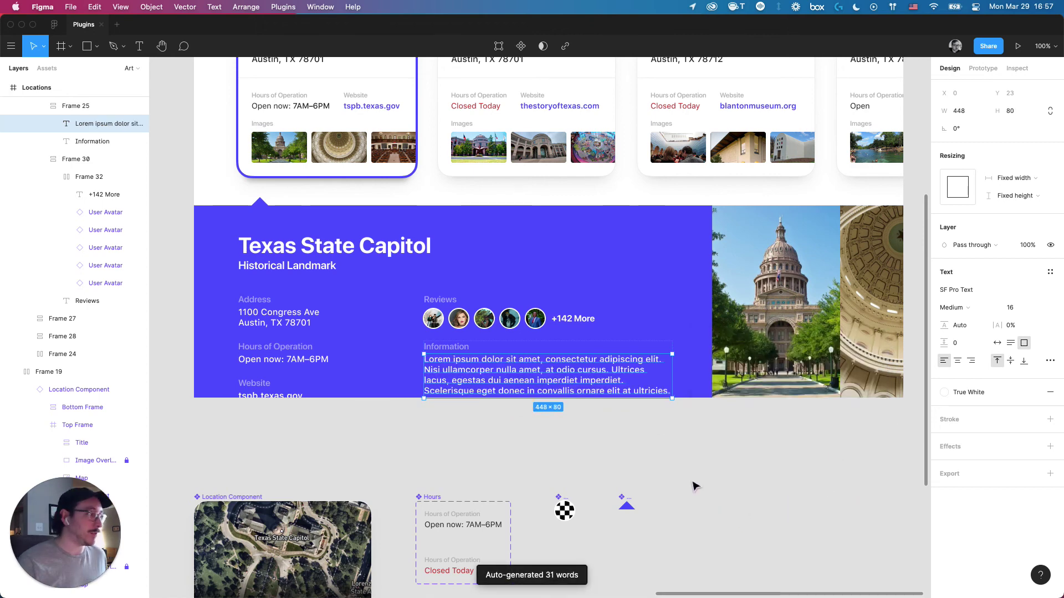
{"action": "left_click", "coordinate": [699, 454]}
{"action": "left_click_drag", "start_coordinate": [693, 443], "coordinate": [680, 373]}
{"action": "scroll", "coordinate": [679, 373], "scroll_direction": "down", "scroll_amount": 4}
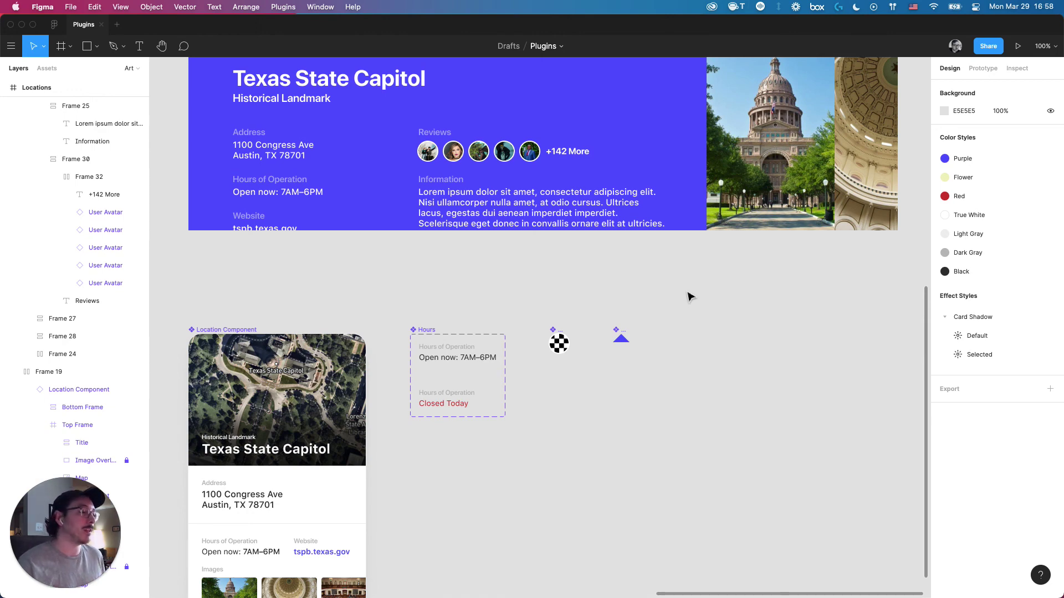
{"action": "left_click_drag", "start_coordinate": [677, 259], "coordinate": [673, 280]}
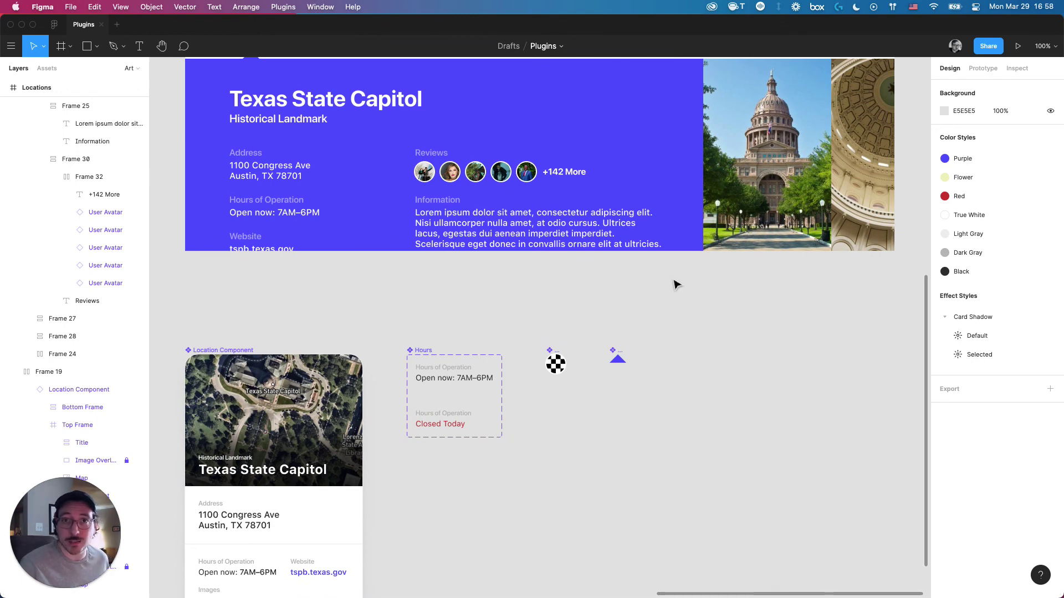